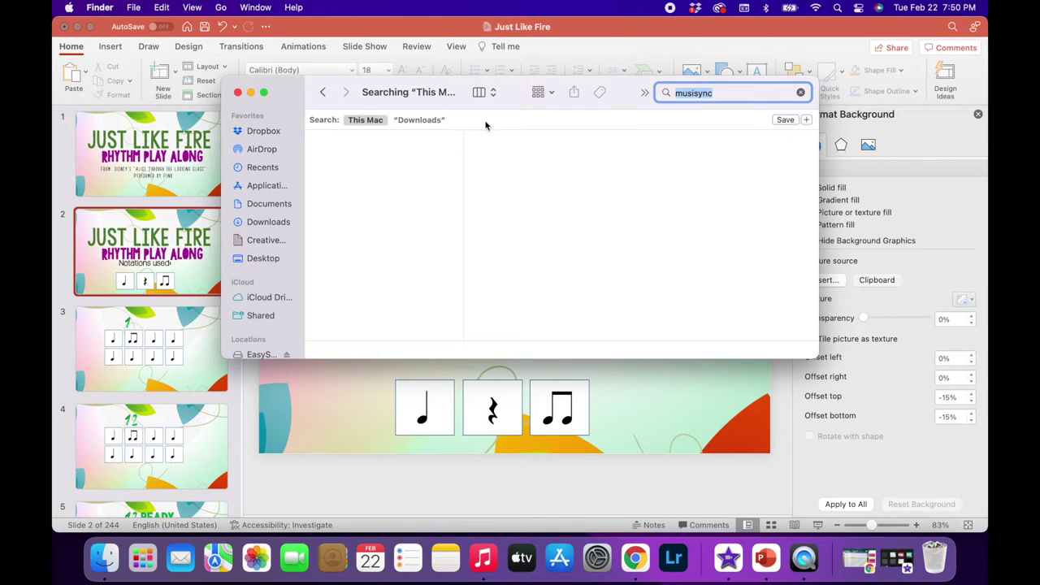
- Limit the Finder search for musisync to Downloads, close that window and open Font Book
left_click(433, 120)
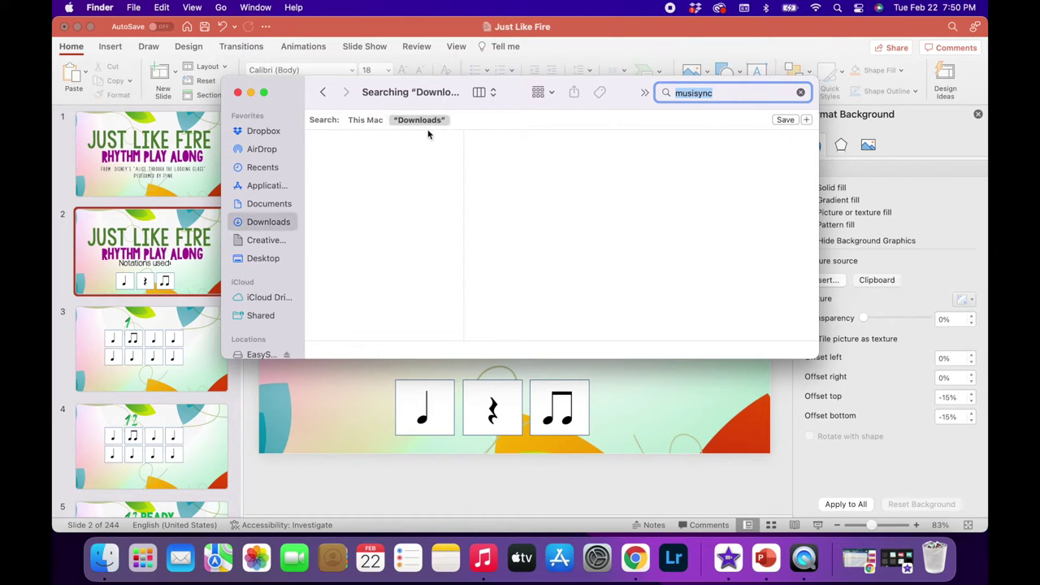
left_click(237, 93)
left_click(836, 8)
type("font")
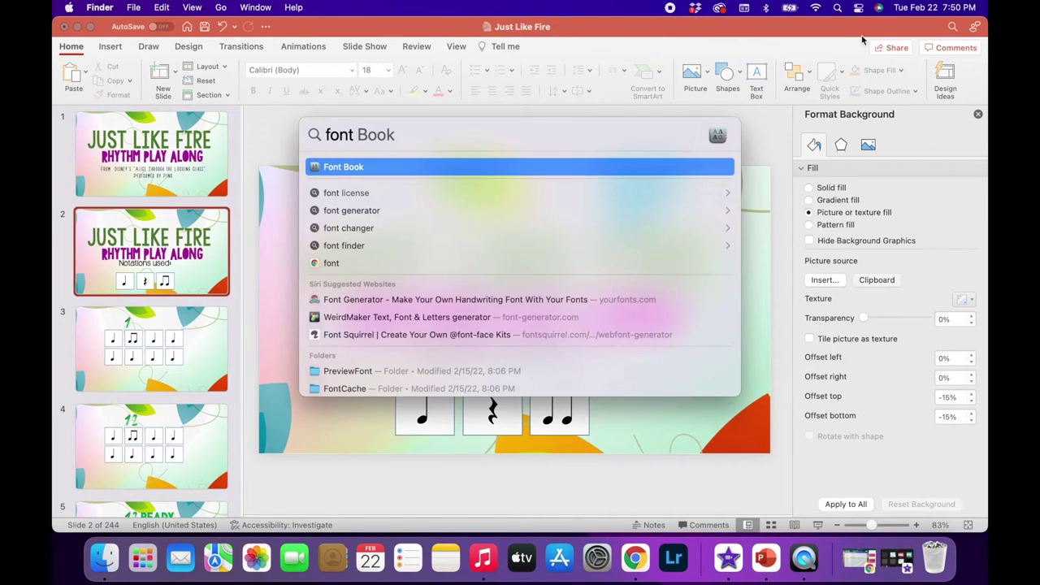
left_click(344, 168)
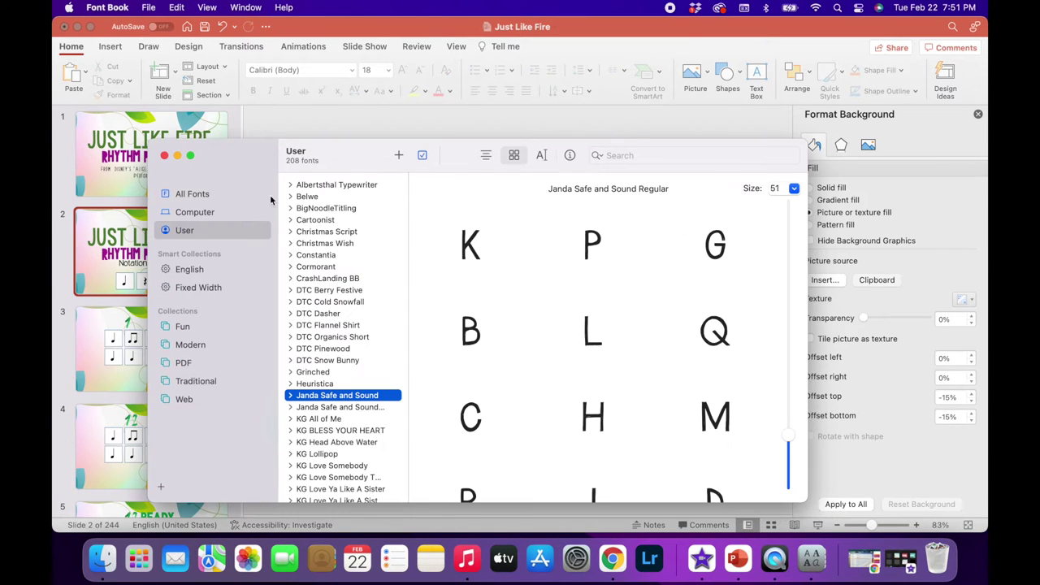
- Find the MusiSync font in Font Book, examine its music-notation glyphs, and close Font Book
left_click(617, 156)
type("musicync")
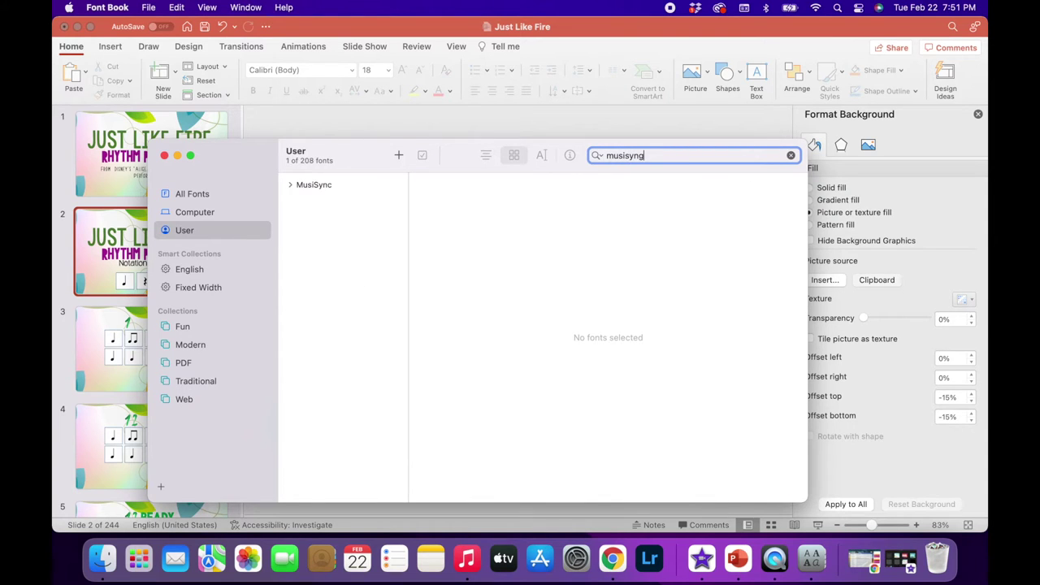
left_click(316, 186)
scroll(607, 304, "down", 10)
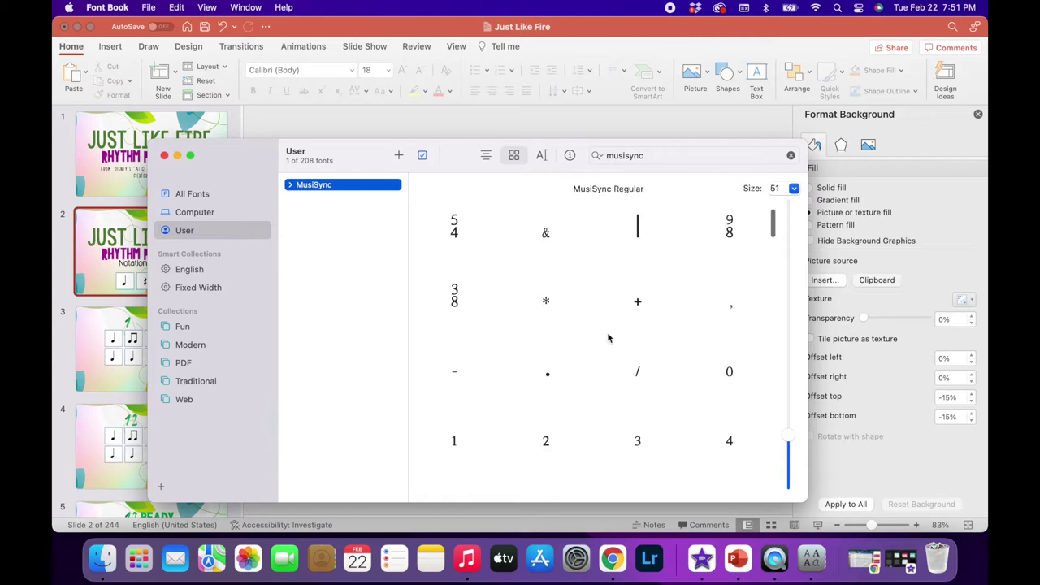
scroll(610, 350, "down", 10)
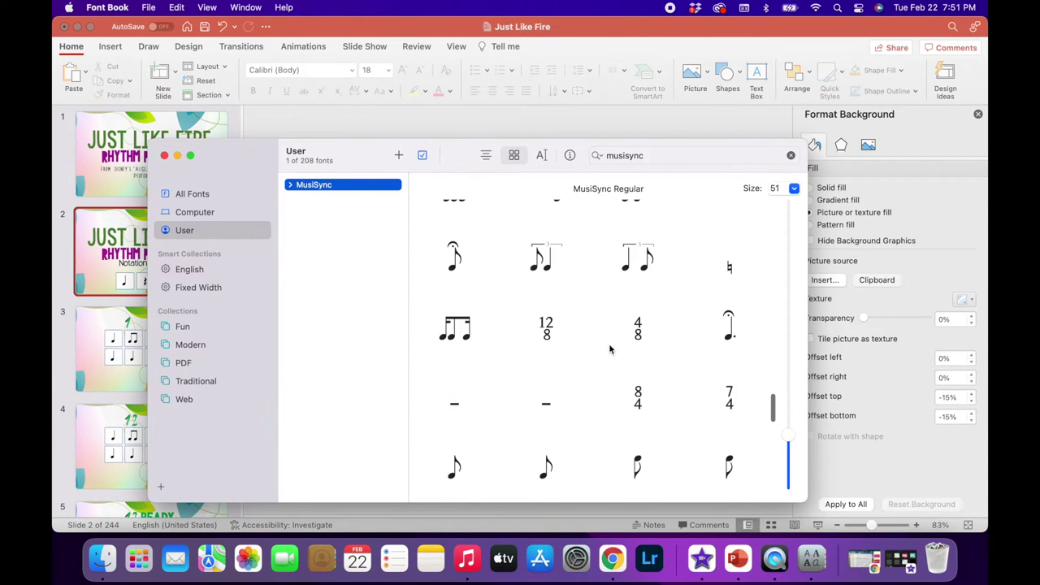
scroll(609, 348, "down", 8)
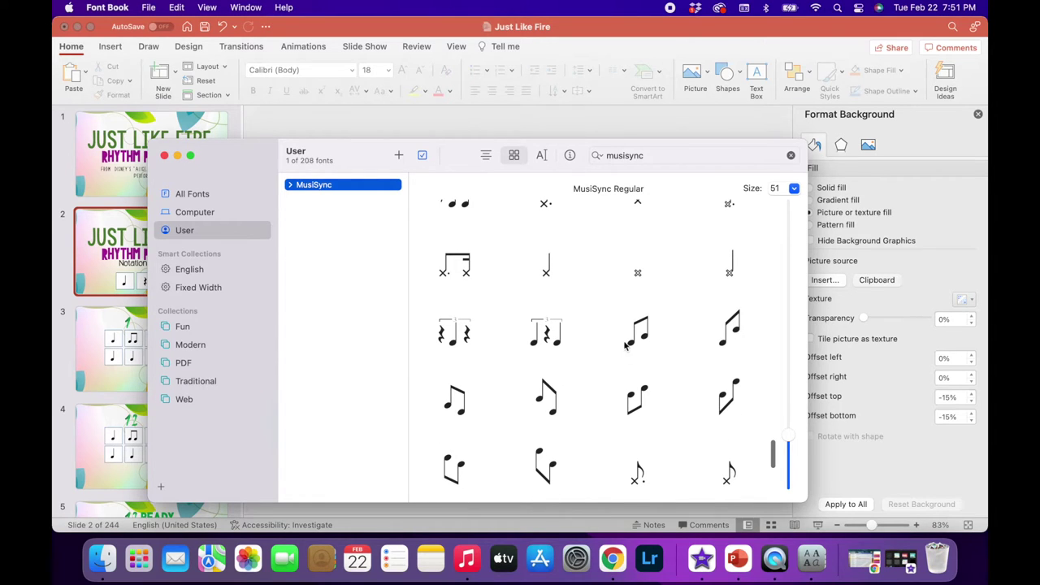
left_click(791, 156)
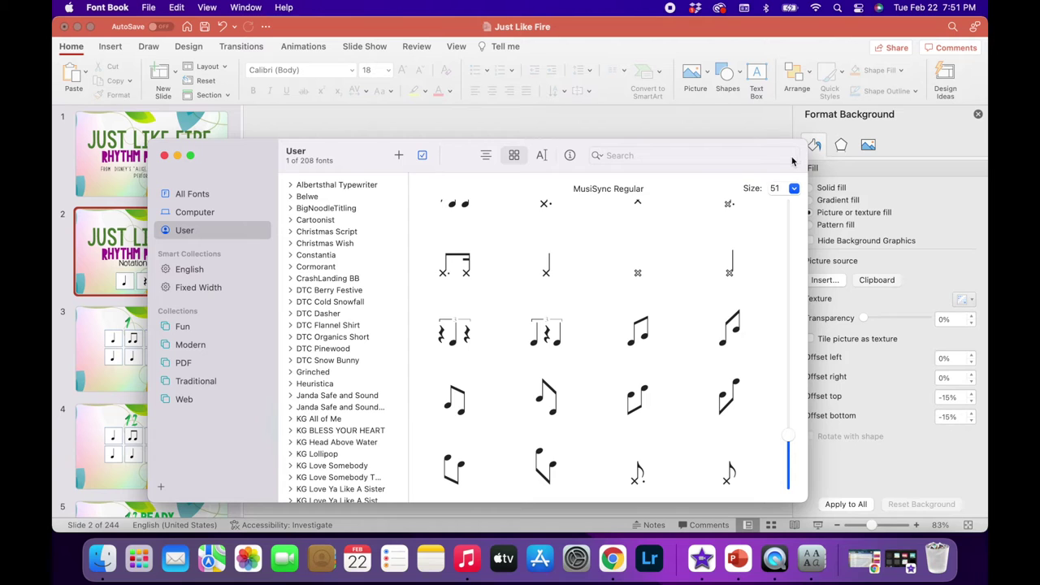
left_click(163, 155)
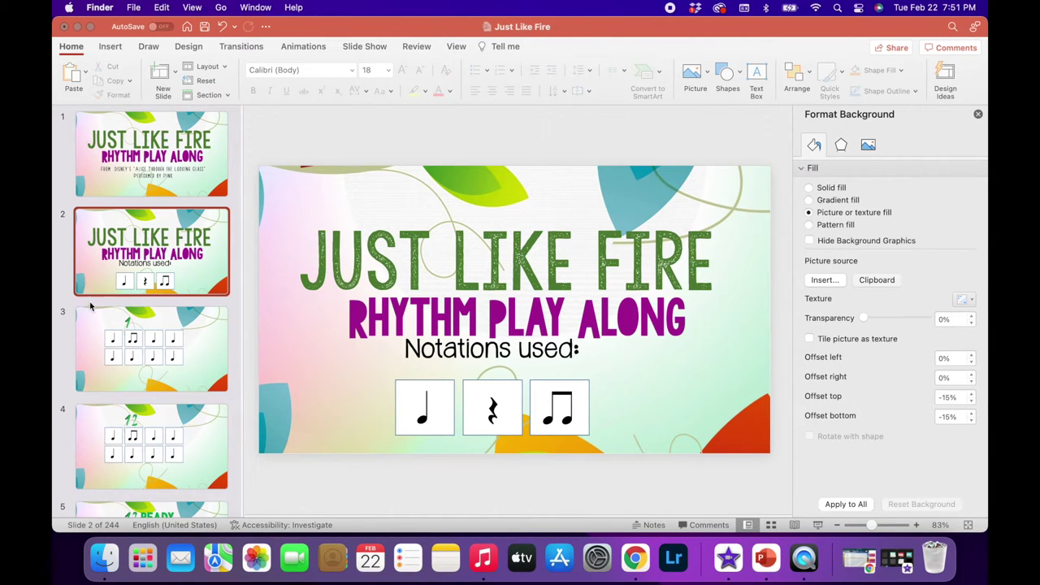
- In PowerPoint, add a text box containing the letter "n" beside the beamed eighth-note box on slide 2
left_click(118, 47)
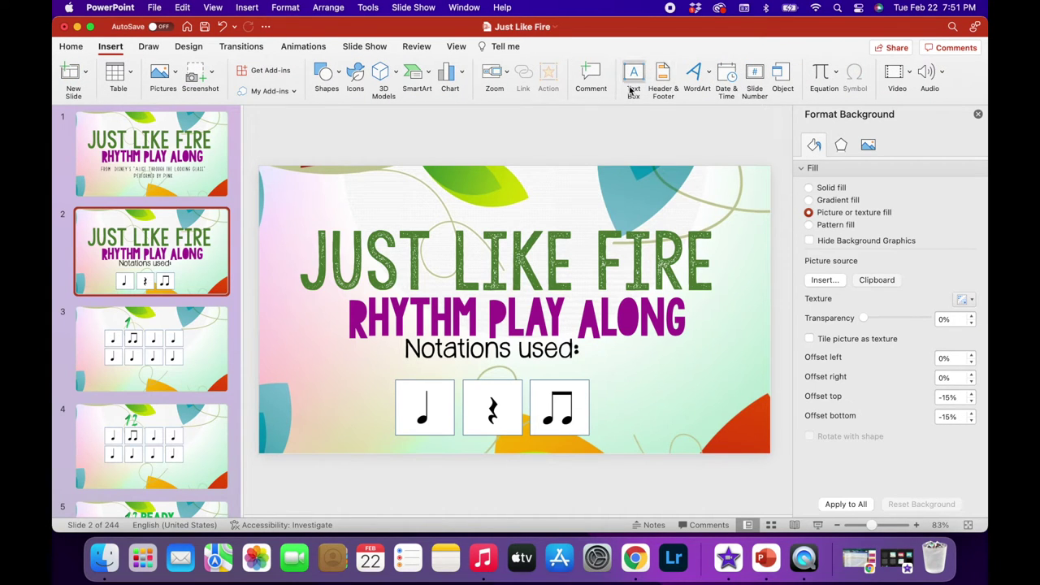
left_click_drag(623, 373, 690, 430)
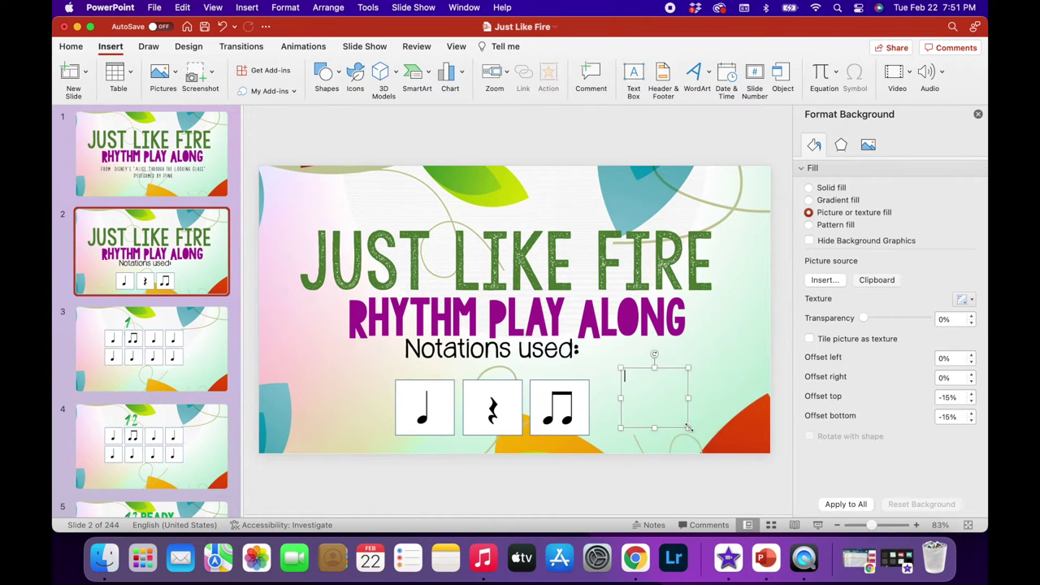
type("asdf")
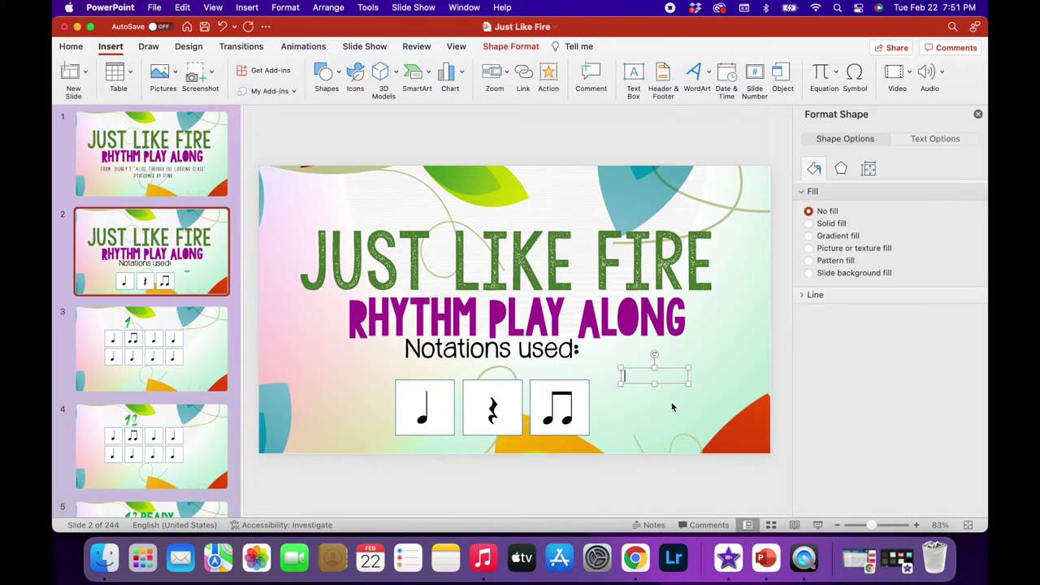
type("n")
key("BackSpace")
left_click_drag(625, 375, 637, 377)
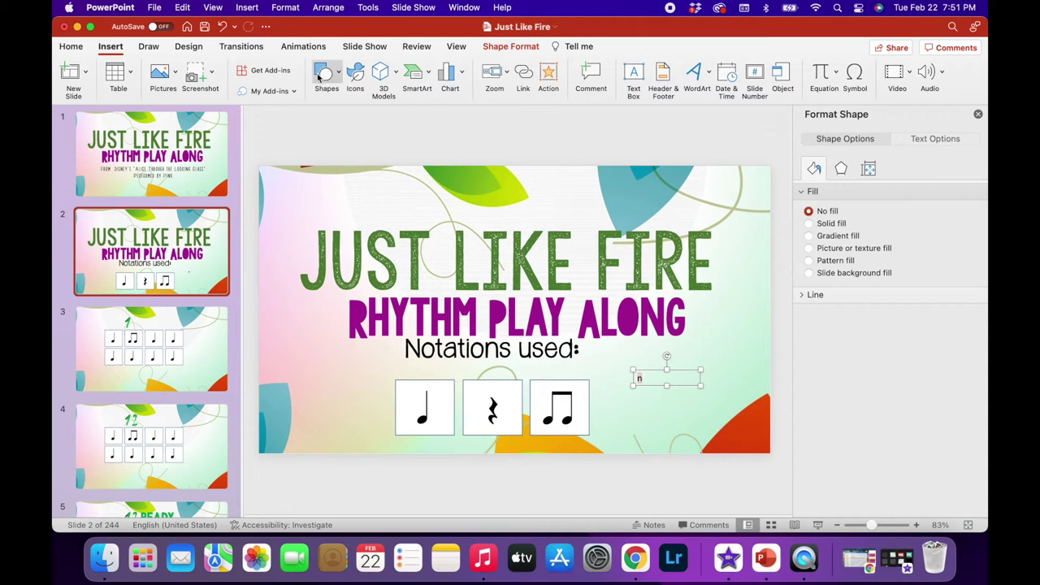
- Change the font of the letter "n" in the new text box to MusiSync
left_click(83, 49)
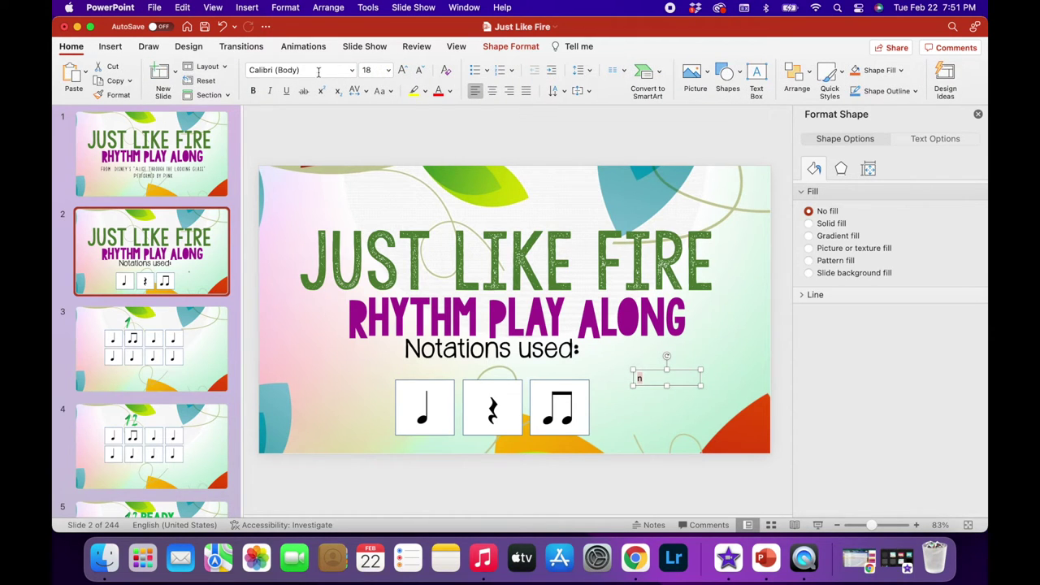
left_click(352, 71)
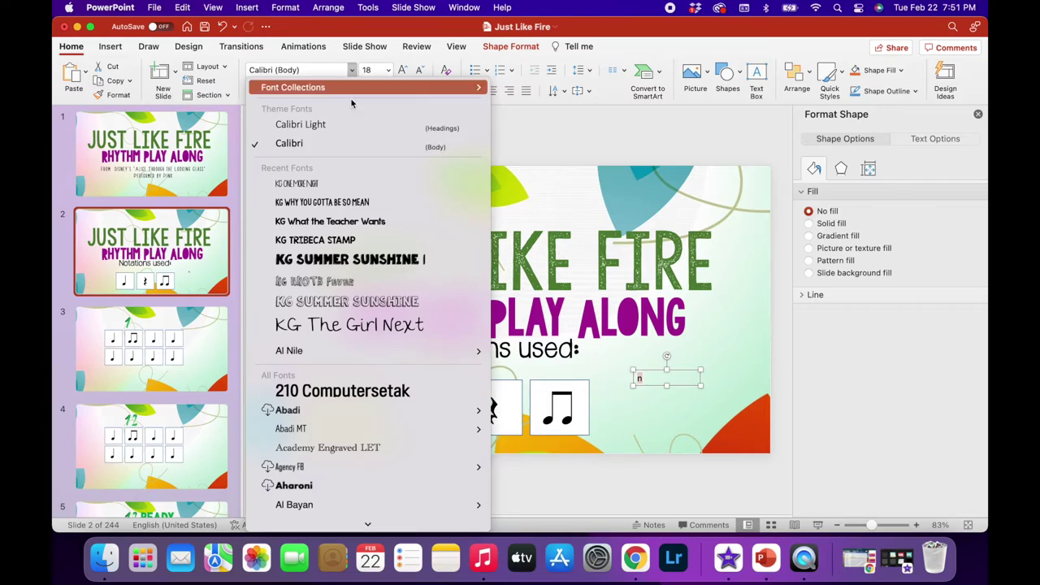
scroll(338, 400, "down", 15)
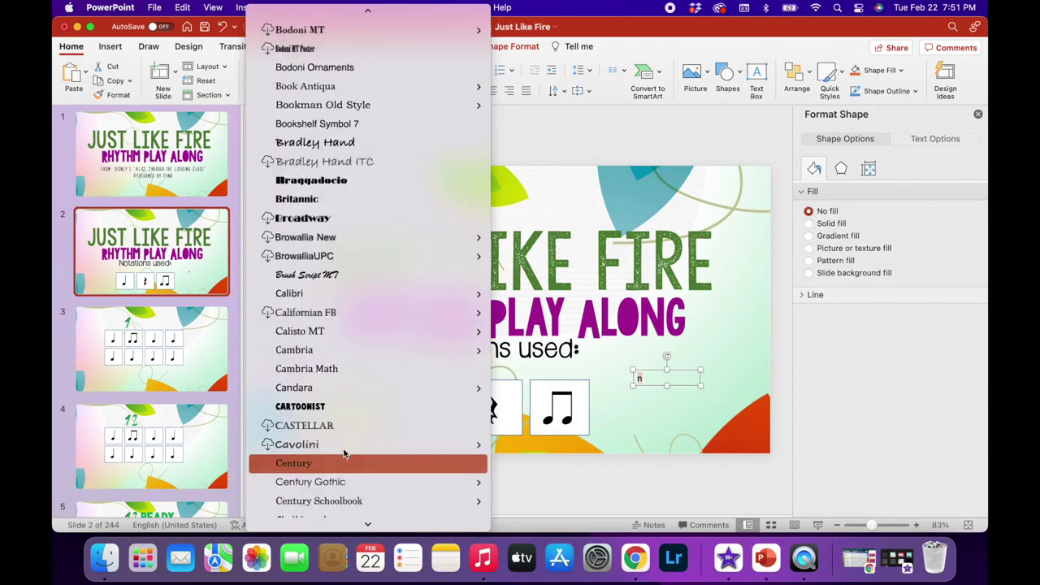
scroll(343, 451, "down", 20)
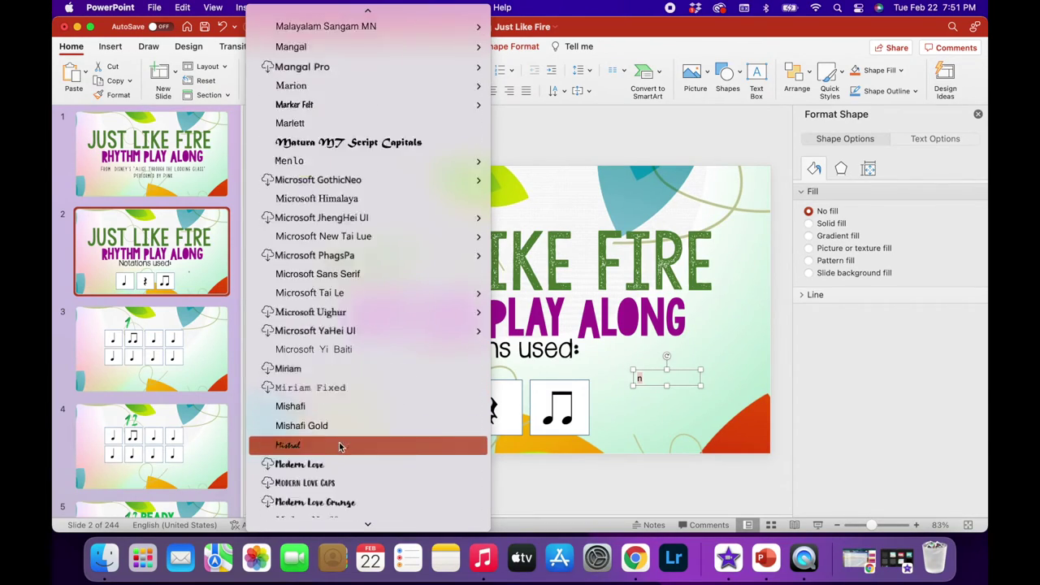
scroll(340, 446, "up", 5)
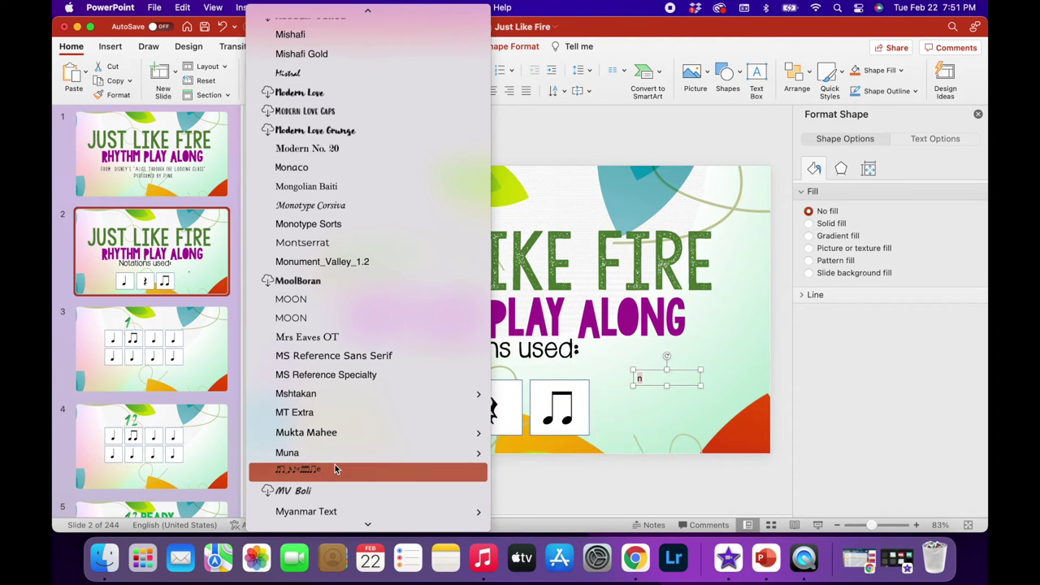
left_click(335, 468)
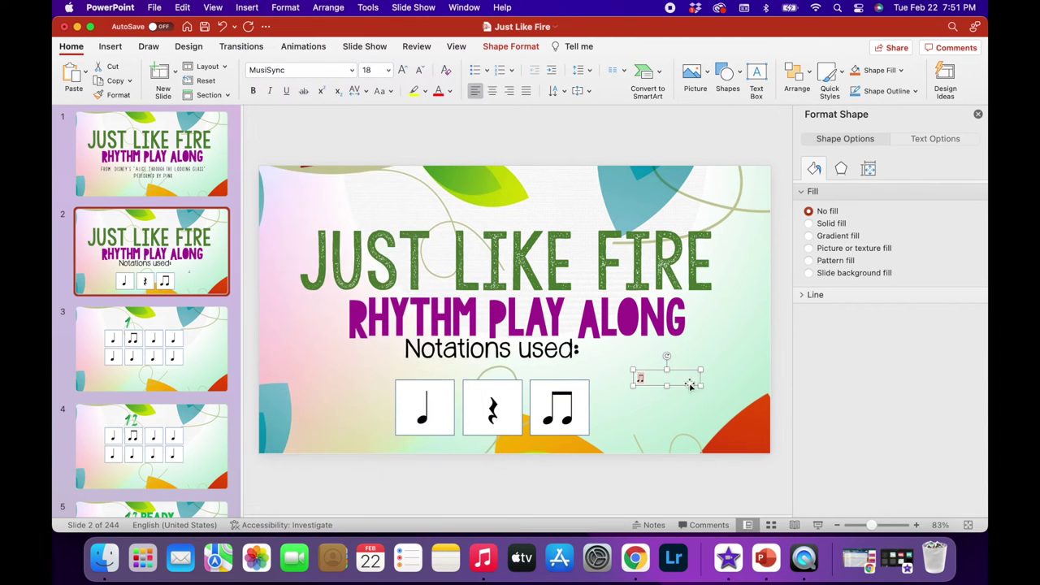
- Enlarge the eighth-note symbol in the new text box to size 66 and remove the text box from slide 2
left_click(388, 70)
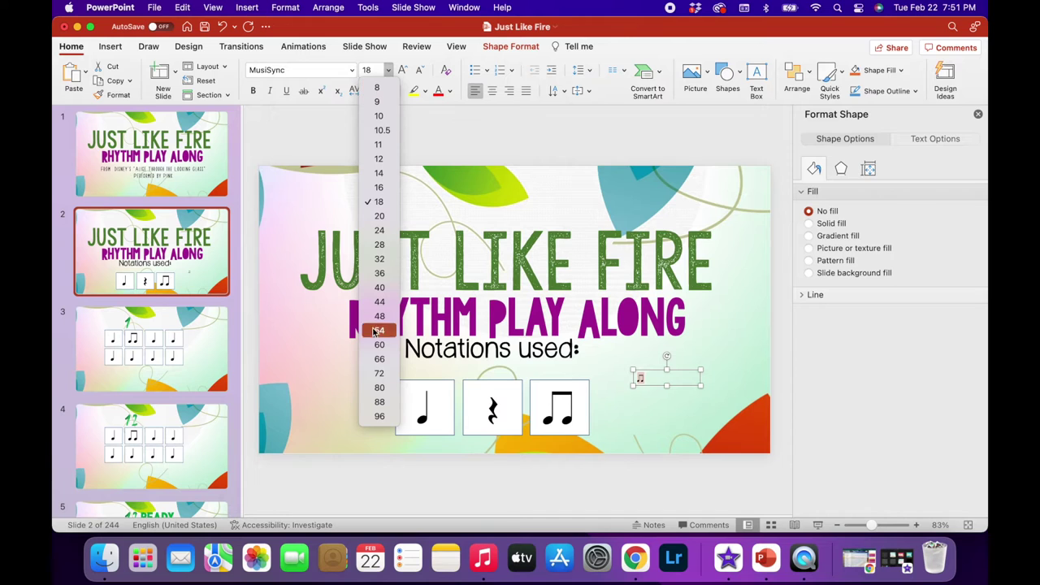
left_click(379, 359)
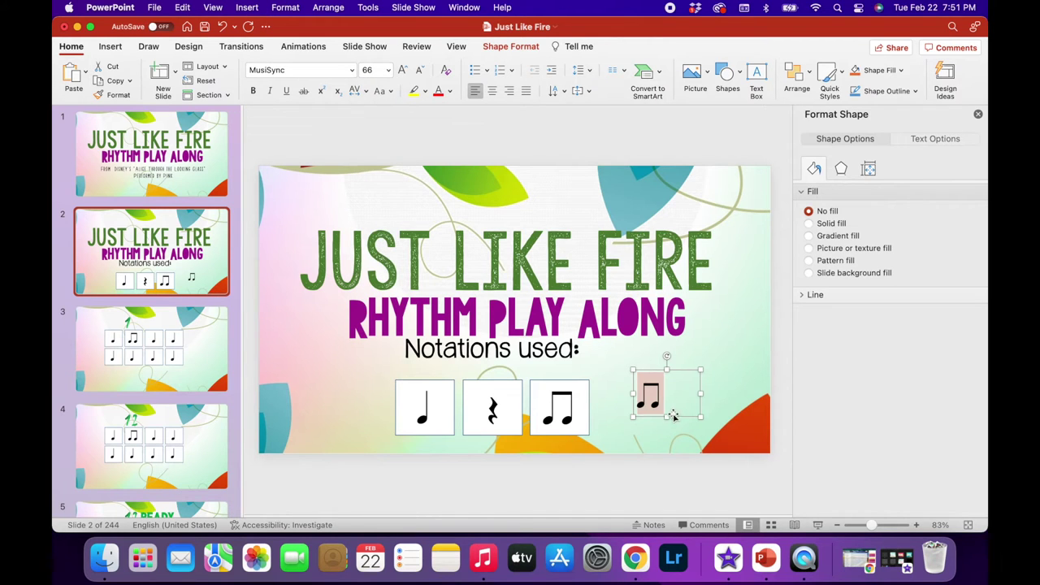
left_click(712, 394)
left_click(652, 421)
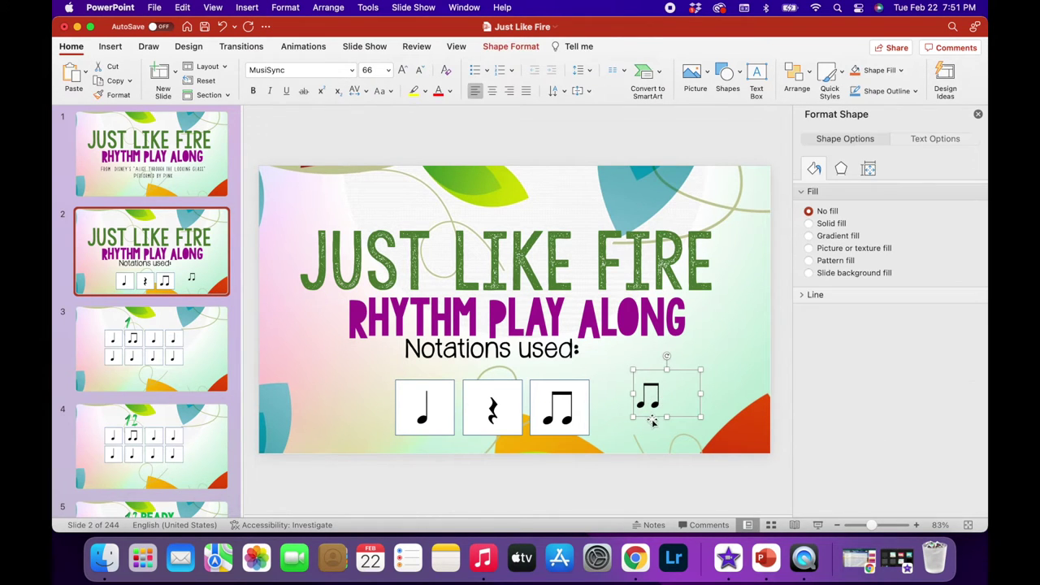
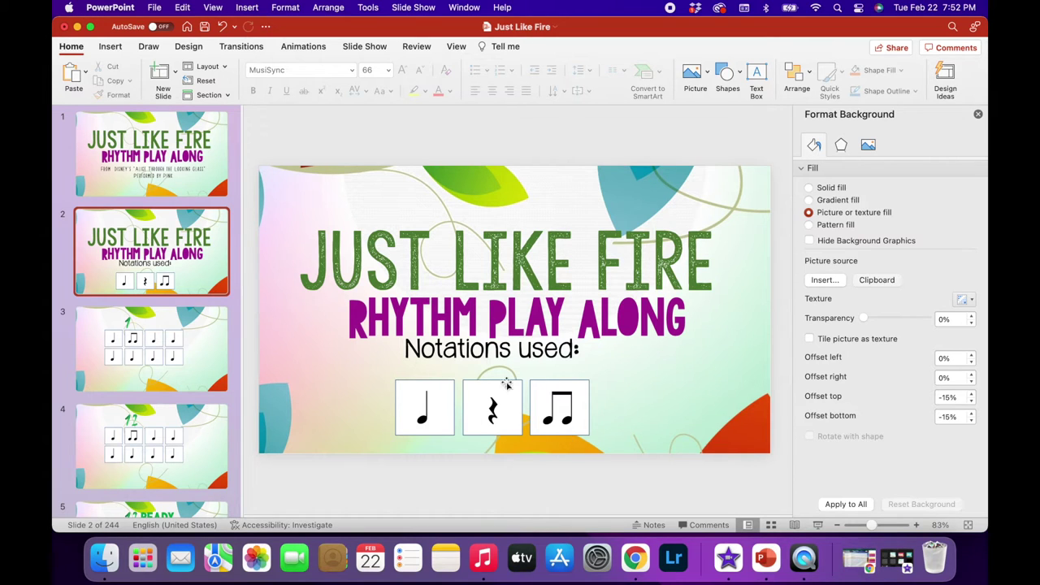
- Review the Bring to Front and Send to Back options for the quarter note in the first box on slide 2
left_click(420, 413)
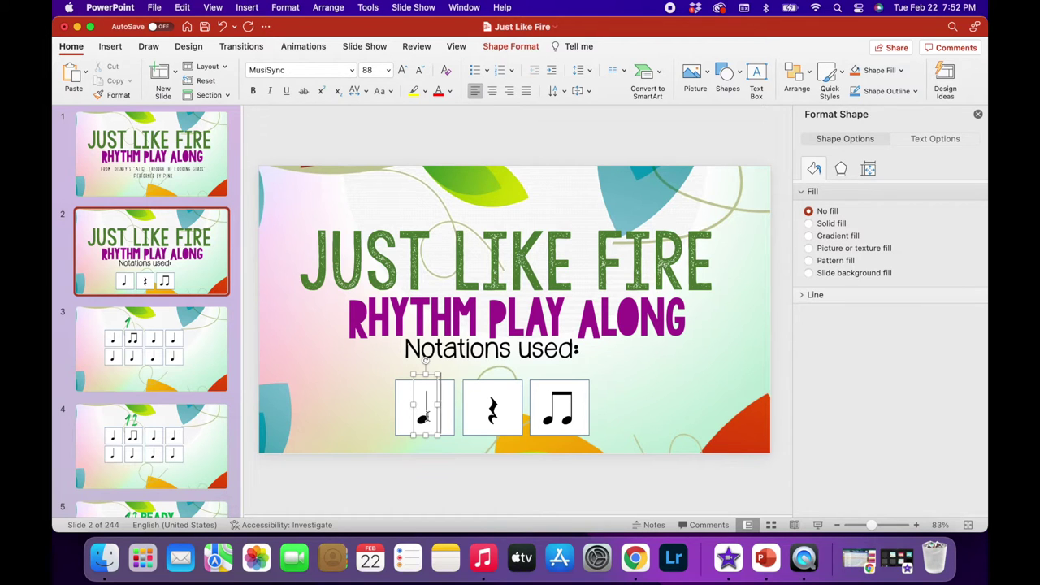
right_click(437, 421)
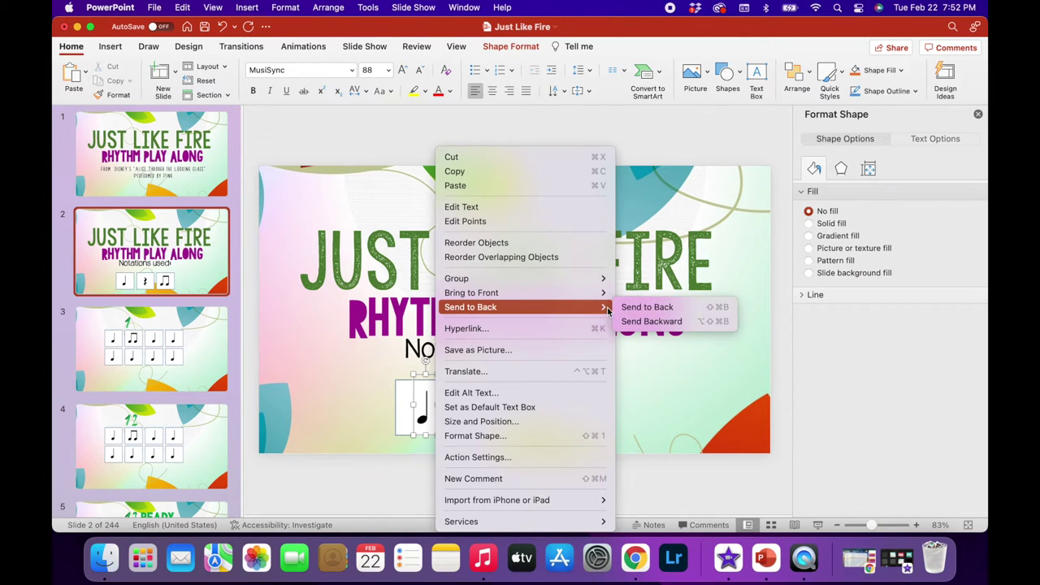
mouse_move(573, 303)
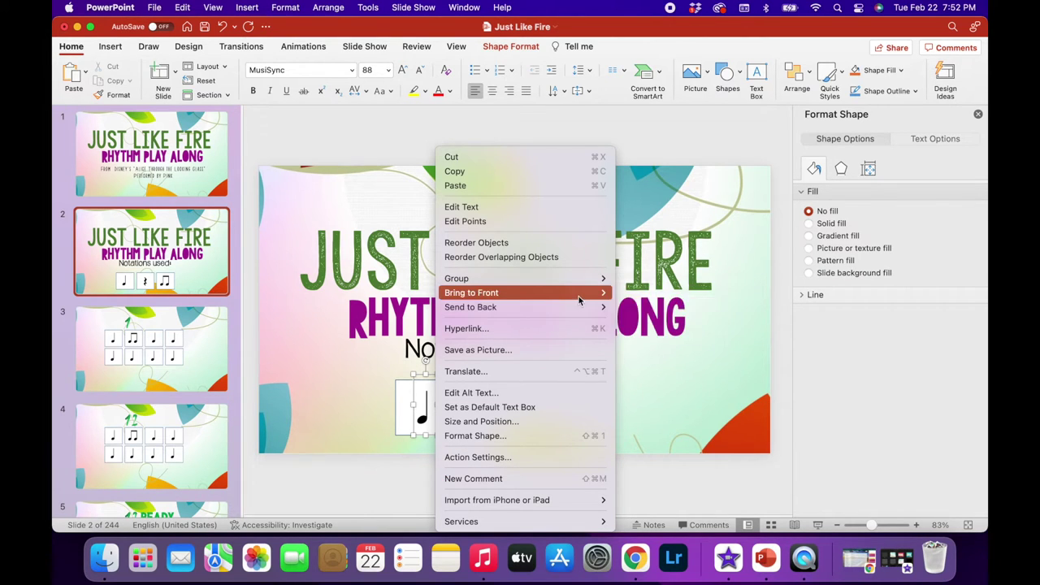
left_click(737, 376)
left_click(652, 404)
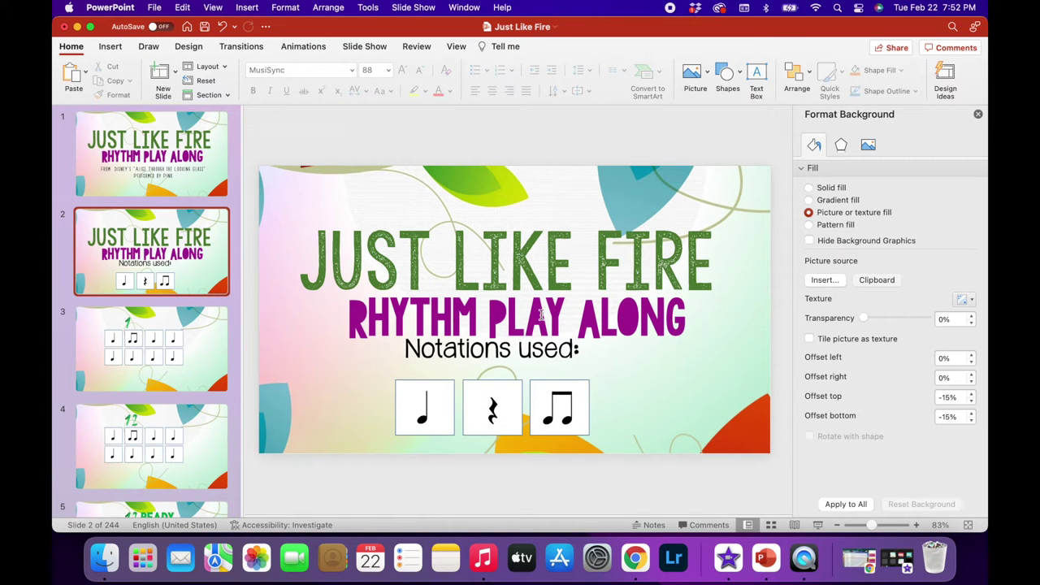
- Look through slides 3 to 6 to examine how the count-in text builds up above the rhythm boxes
left_click(211, 329)
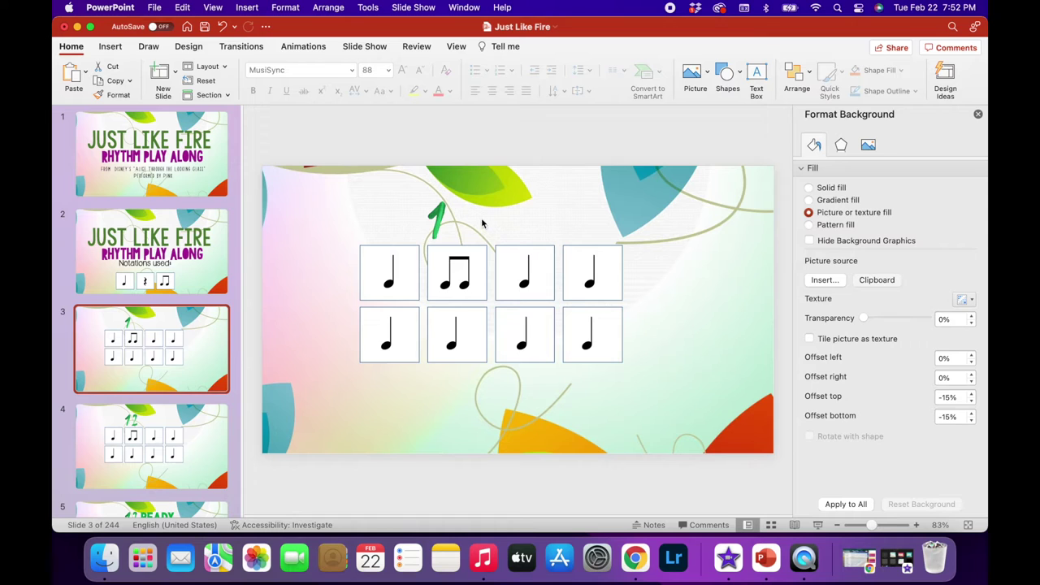
left_click(224, 441)
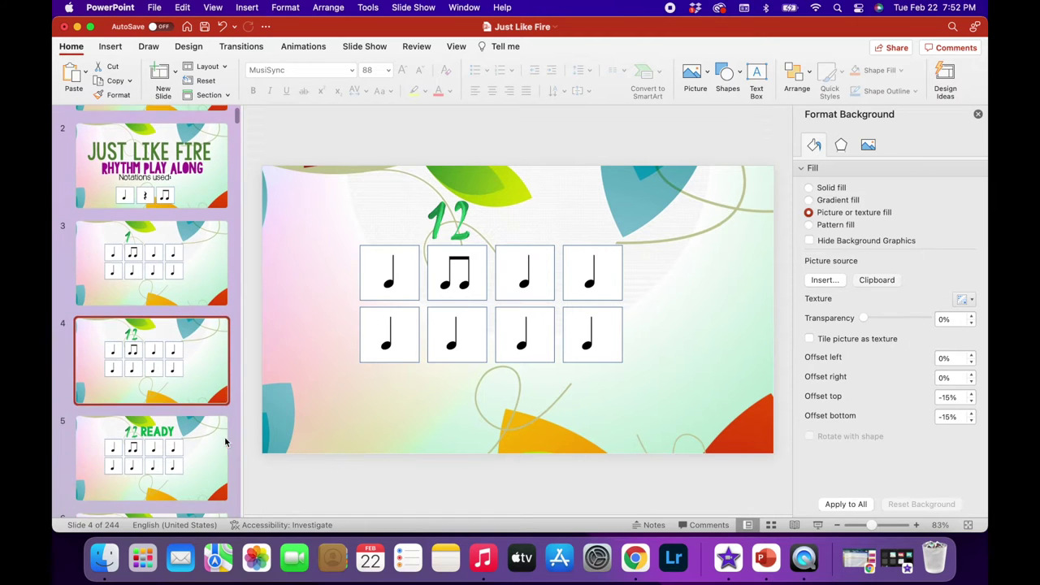
left_click(209, 441)
scroll(209, 441, "down", 3)
left_click(209, 423)
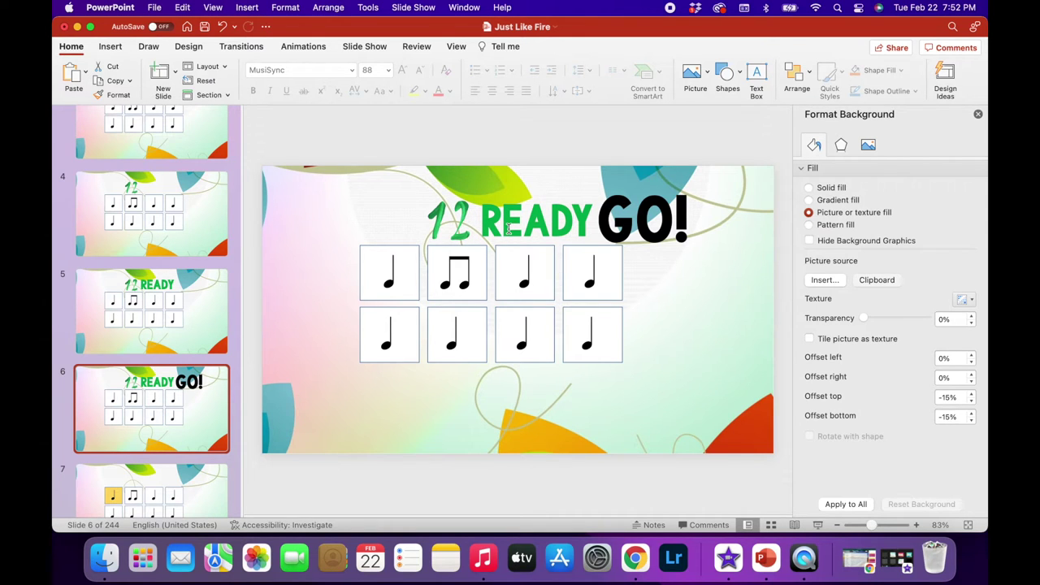
scroll(183, 243, "down", 1)
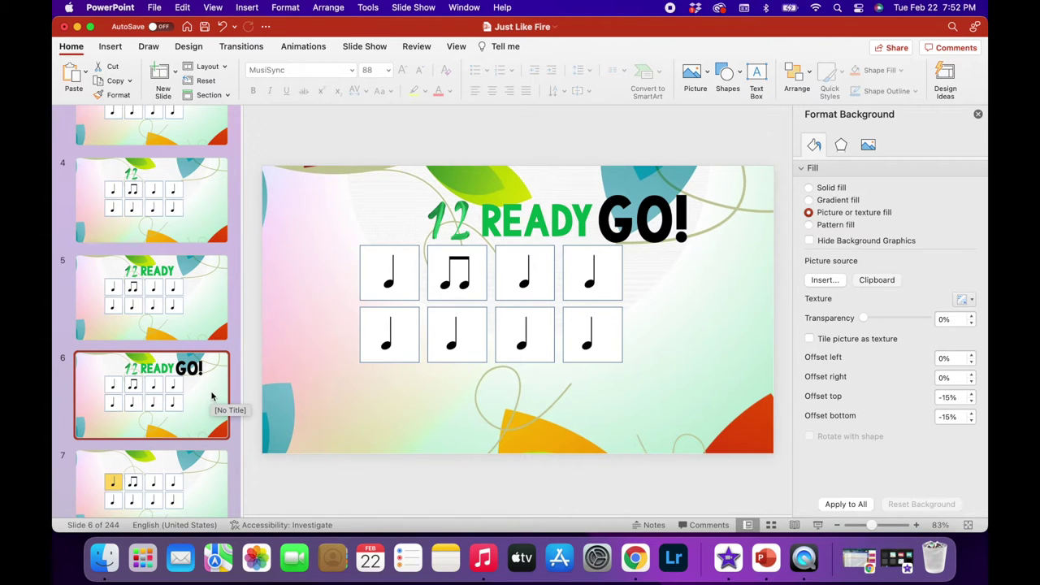
- Step through the count-in again from slide 3 to the first highlighted beat on slide 7
scroll(211, 396, "up", 5)
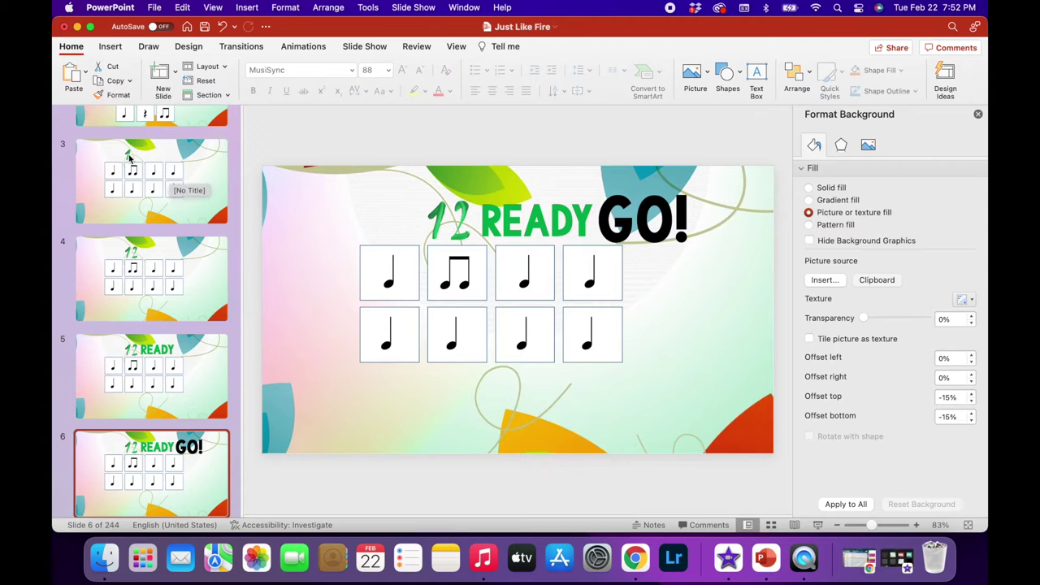
left_click(185, 176)
key("Down")
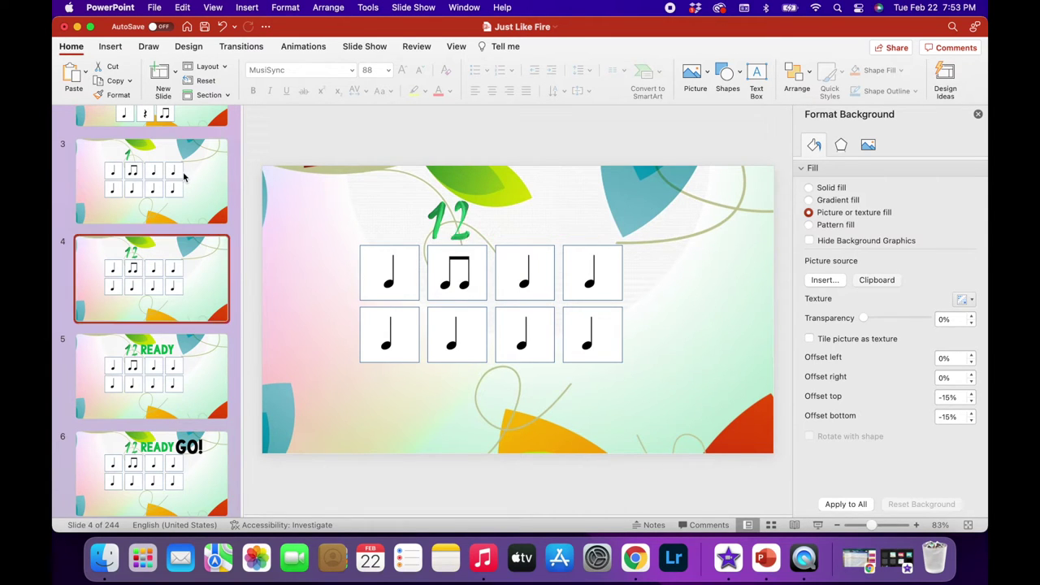
key("Up")
key("Down")
key("Down")
key("Down")
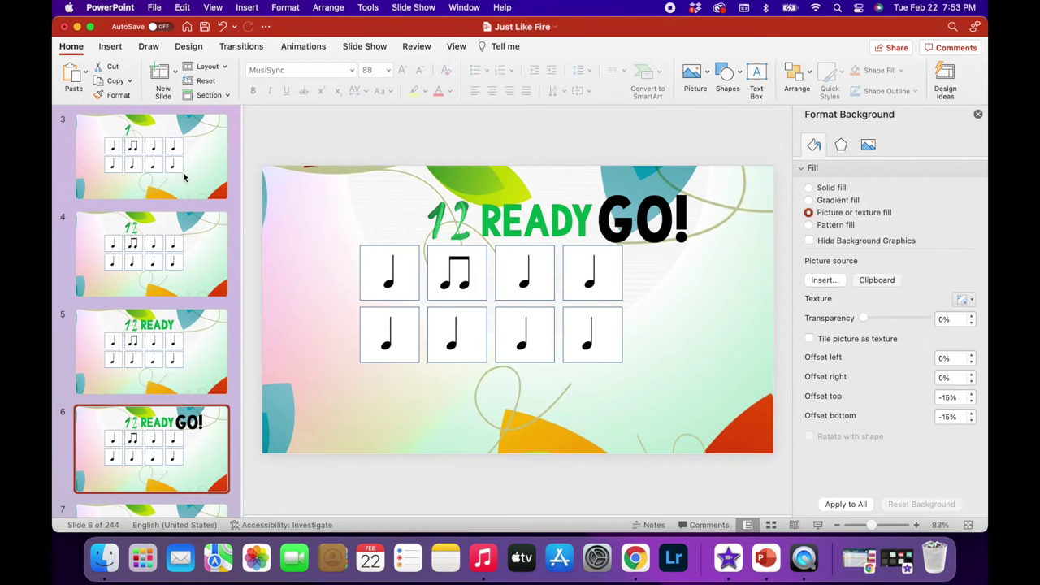
key("Down")
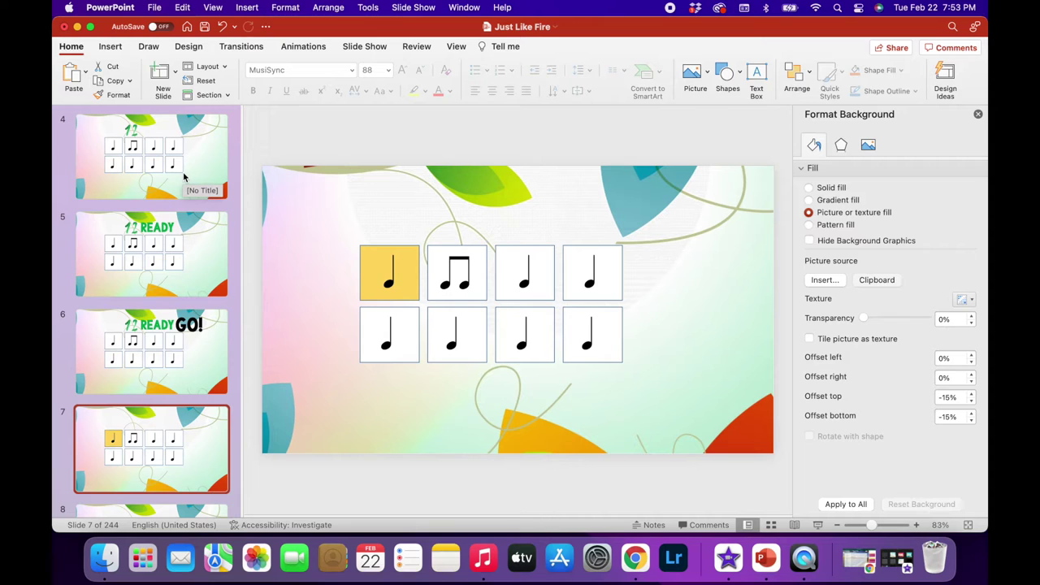
- Apply the light gold theme color as the shape fill of the first rhythm box on slide 7
left_click(413, 279)
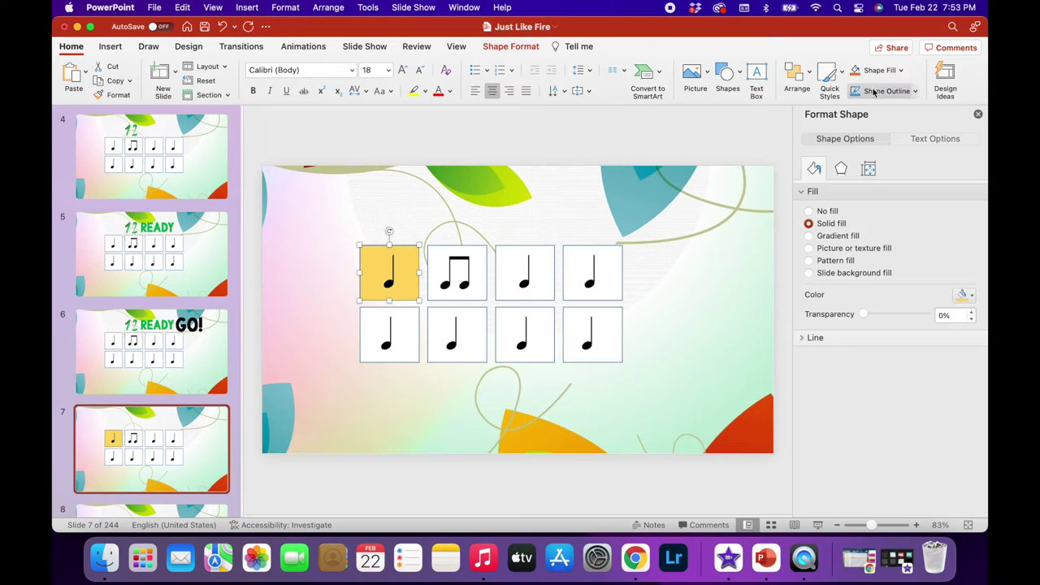
left_click(899, 71)
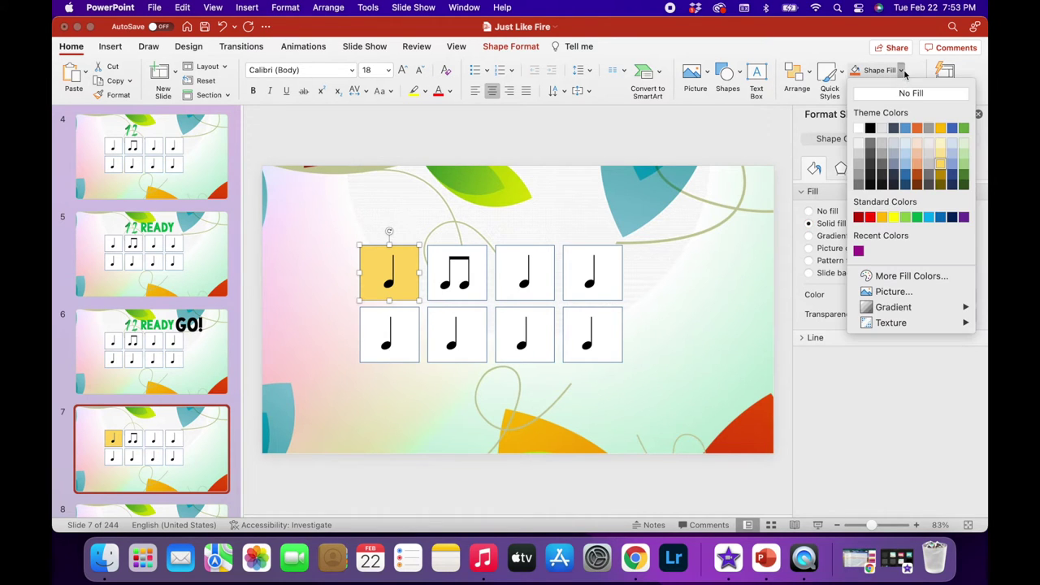
left_click(942, 168)
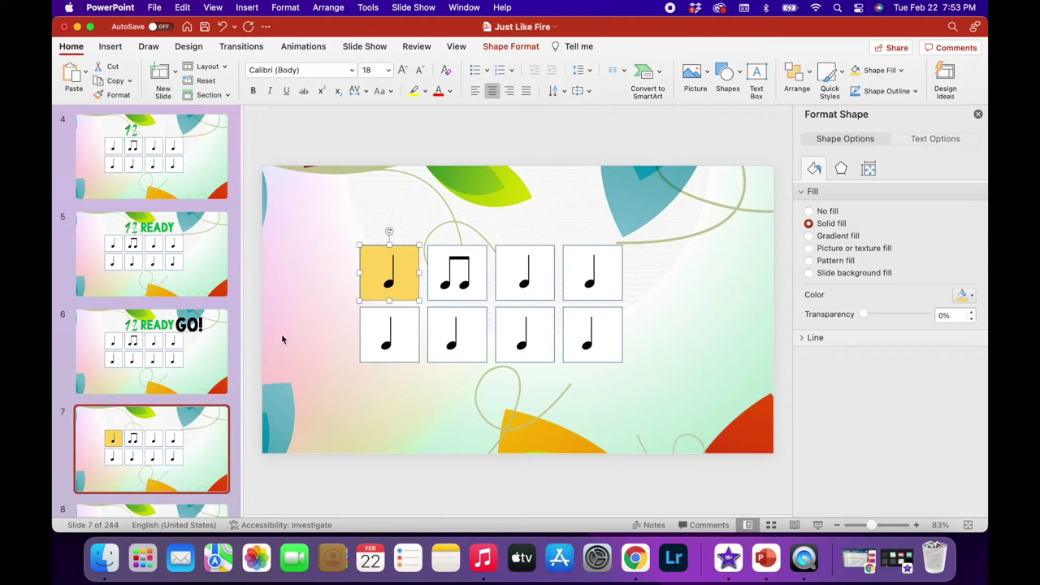
- Change the fill of the first rhythm box on slide 7 to white
scroll(234, 409, "down", 3)
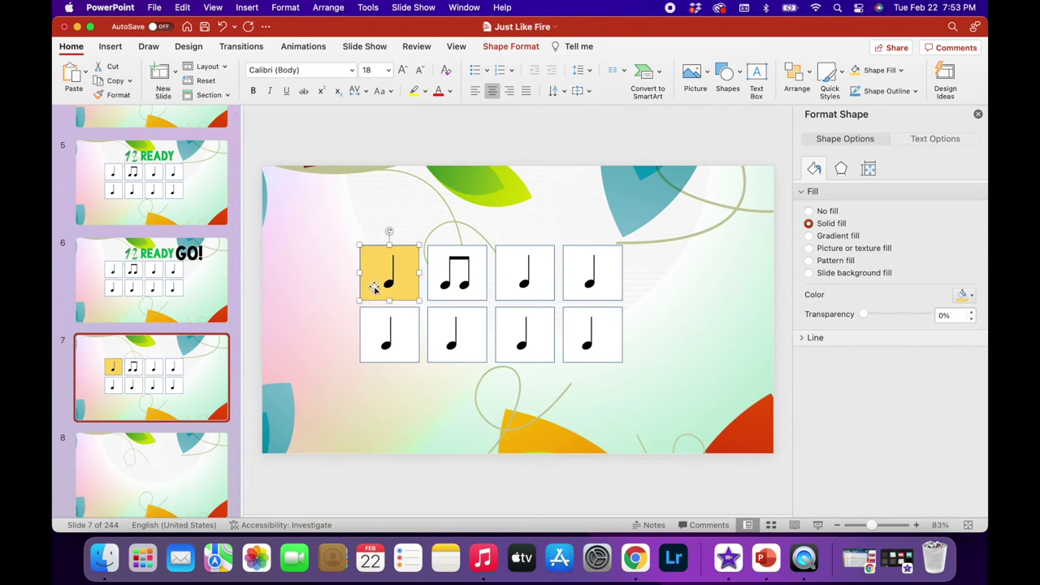
left_click(900, 70)
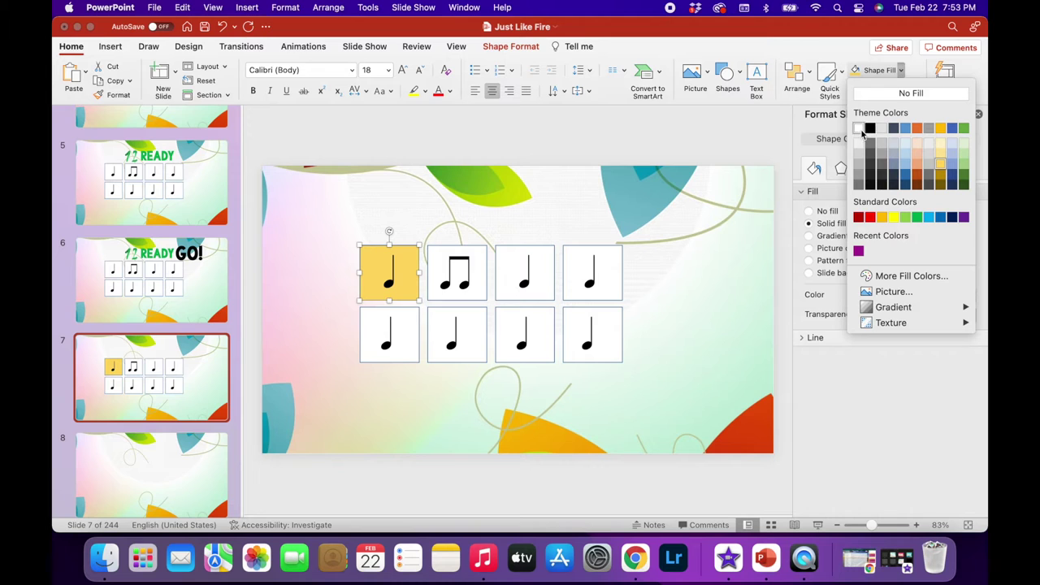
left_click(861, 133)
left_click(349, 236)
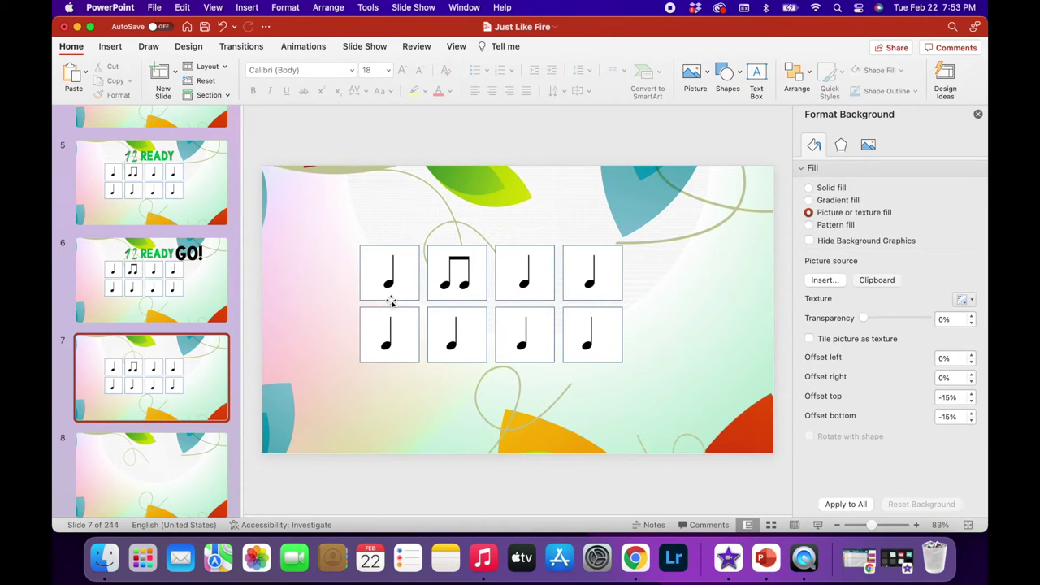
- Duplicate the unhighlighted slide 7 seven times so that identical rhythm slides fill positions 7 to 14
right_click(197, 376)
left_click(231, 393)
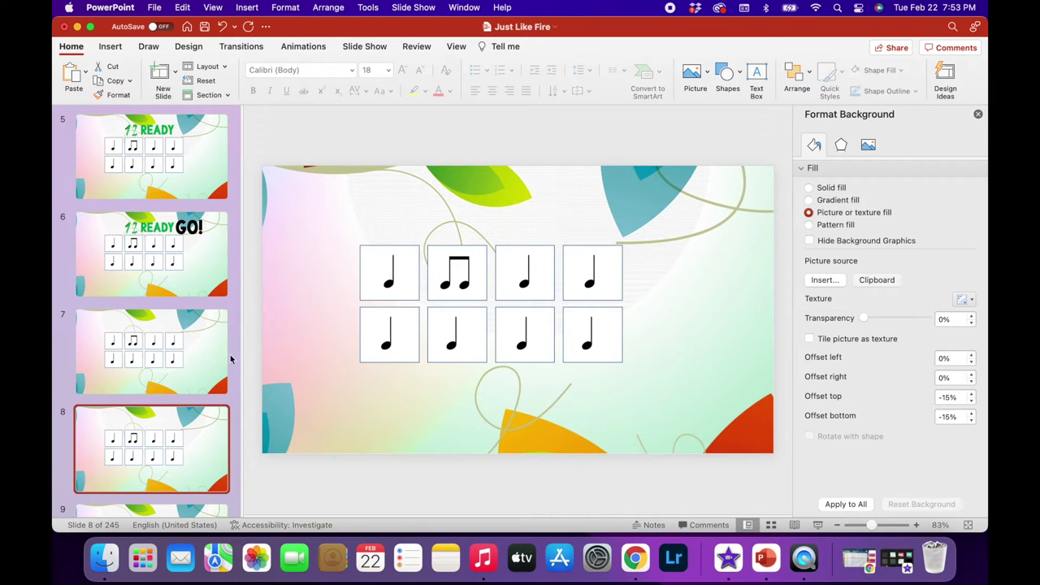
scroll(187, 386, "down", 2)
right_click(187, 382)
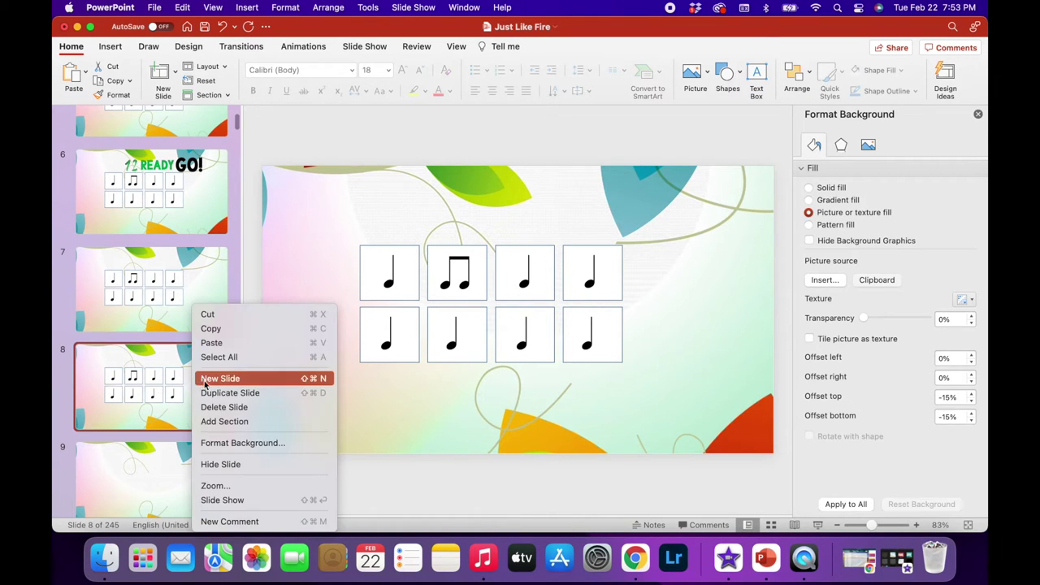
left_click(225, 394)
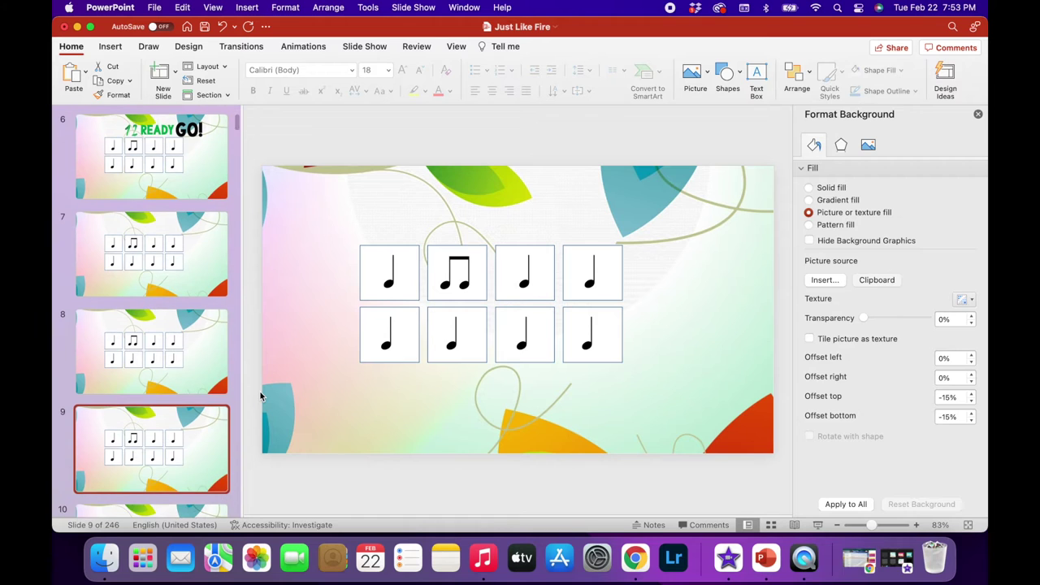
key("super+d")
key("super+d")
key("super+d")
key("super+d")
key("super+d")
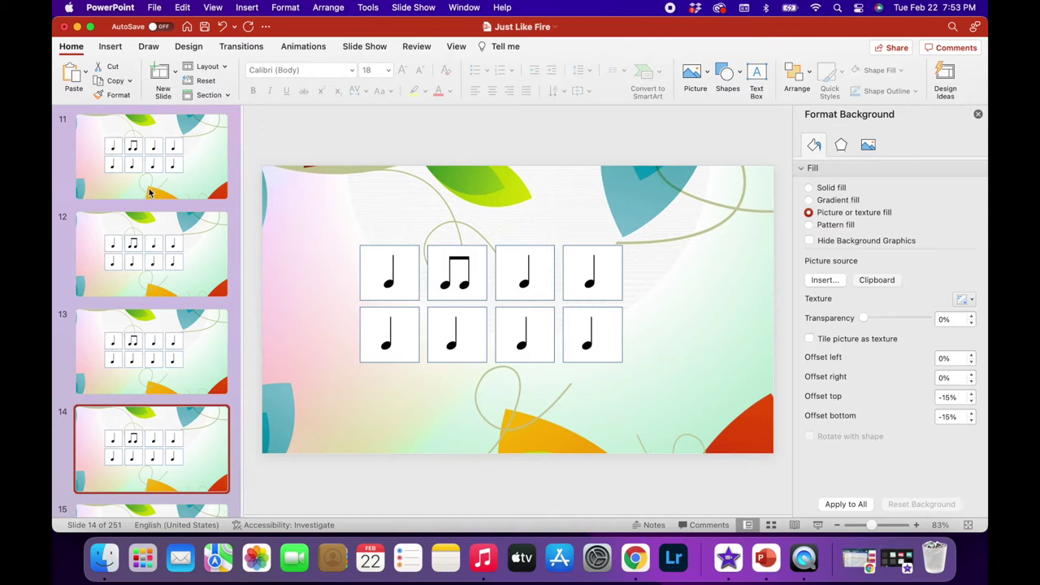
- Fill the first box in the upper row of slide 7 with light gold to highlight beat one
scroll(203, 250, "up", 10)
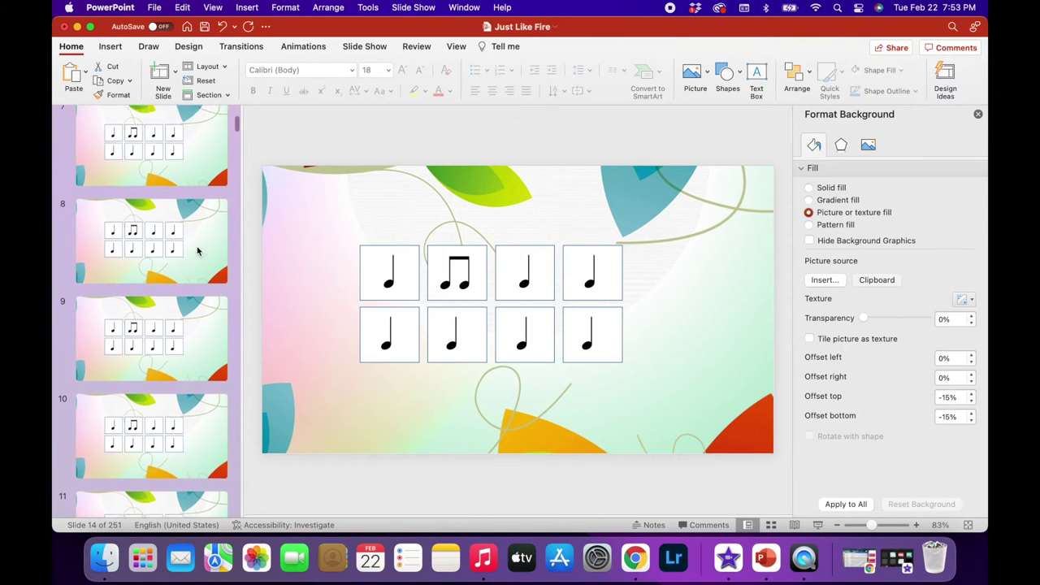
scroll(199, 260, "down", 1)
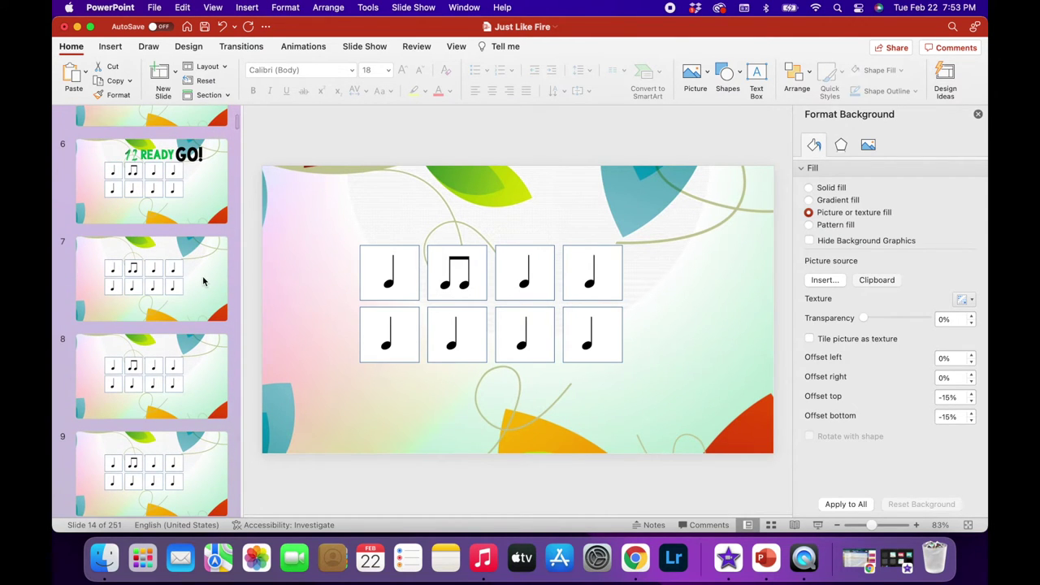
right_click(203, 281)
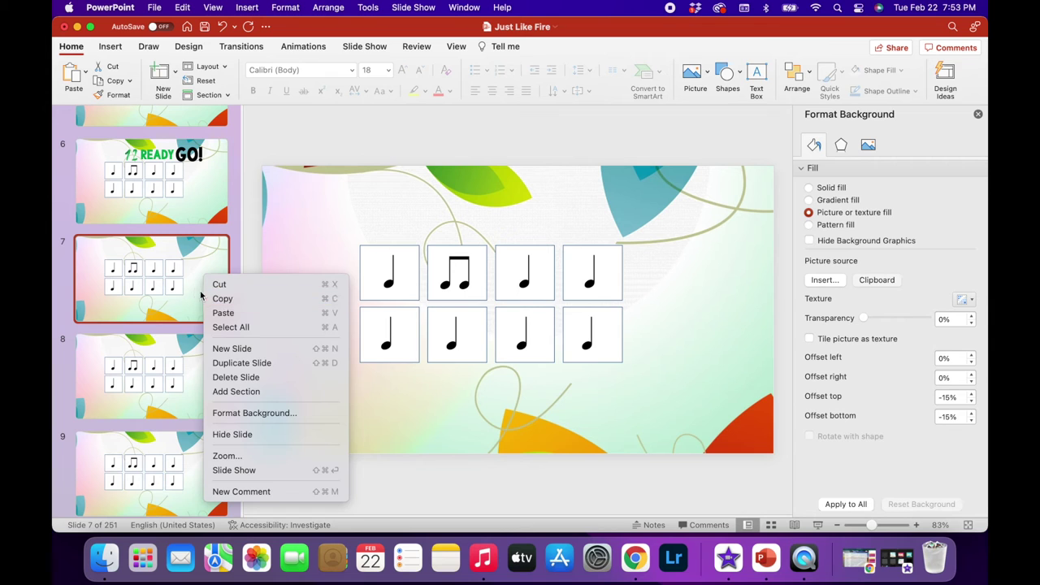
left_click(598, 417)
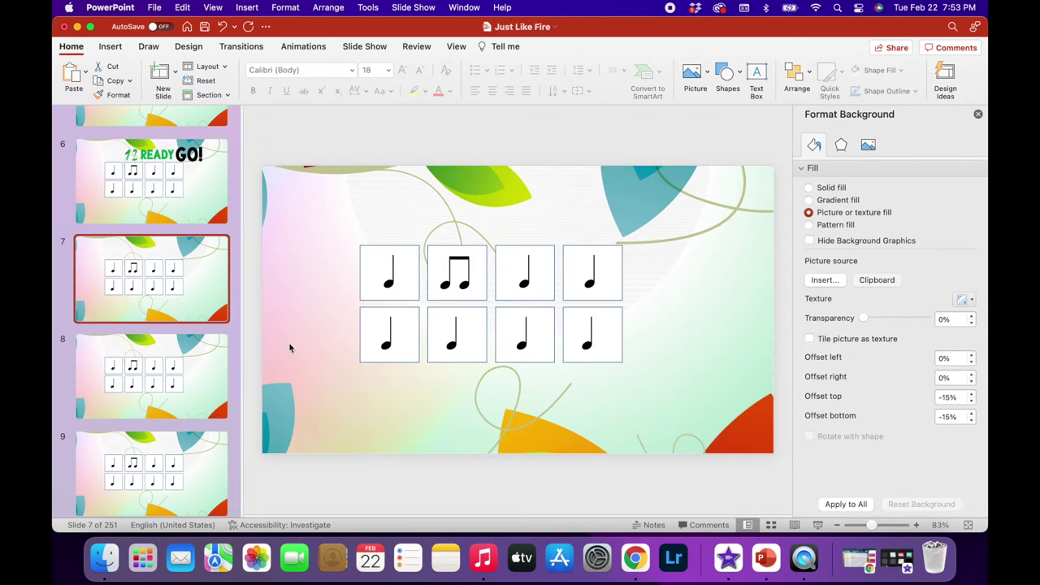
left_click(413, 288)
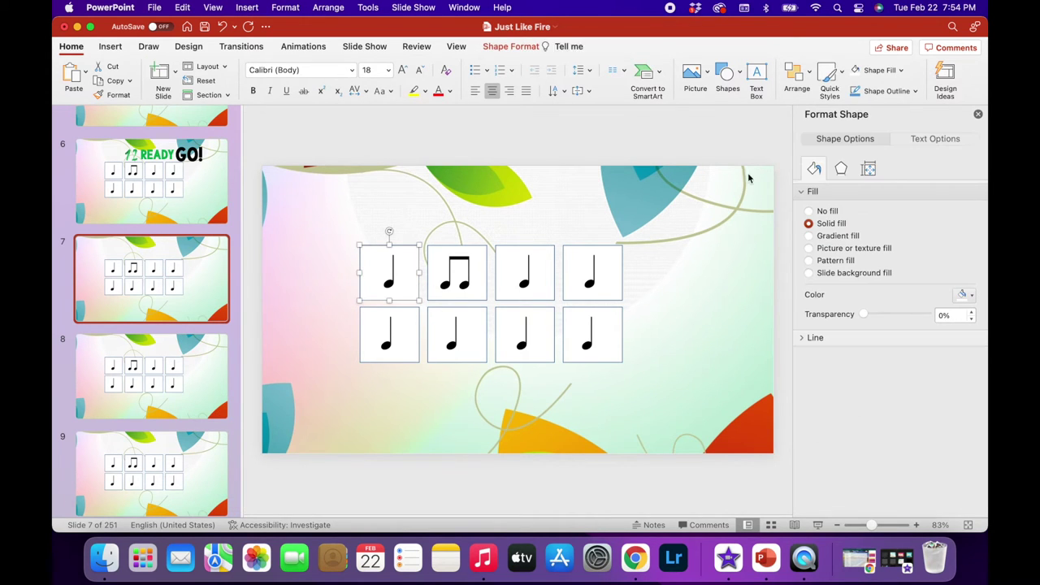
left_click(900, 70)
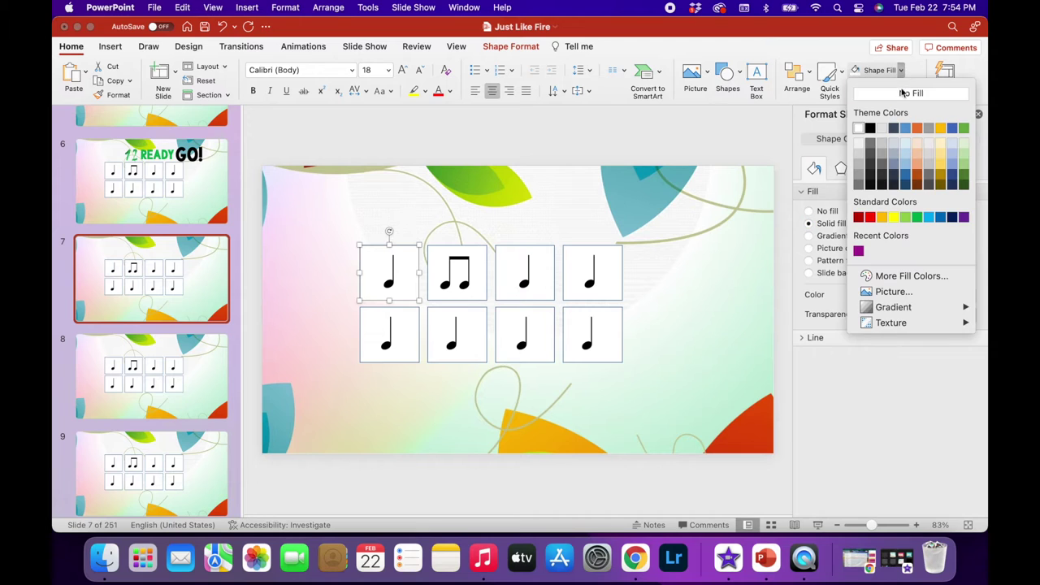
left_click(938, 167)
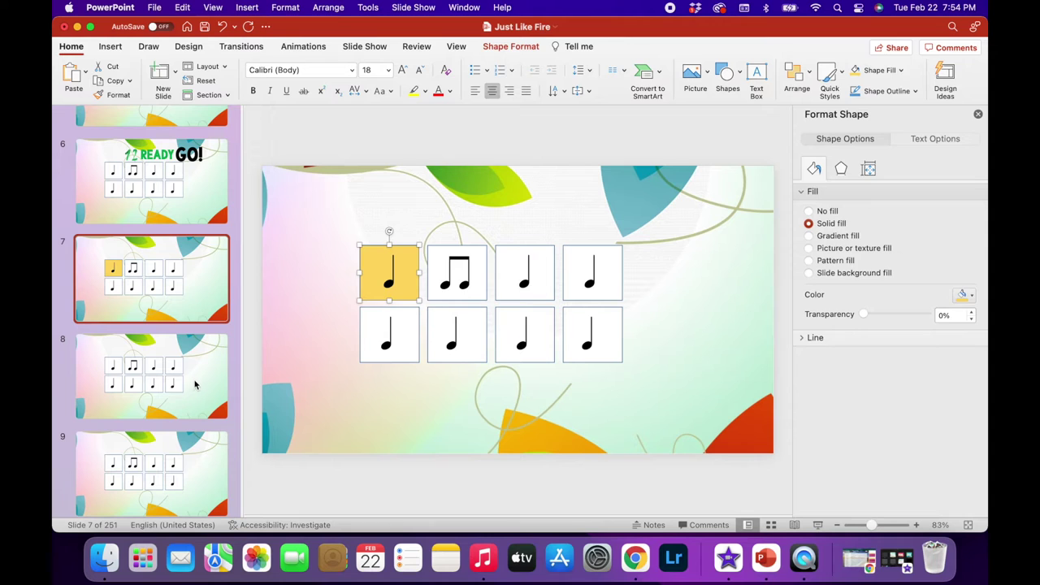
- Fill the eighth-note box, second in the upper row, with the same gold on slide 8
left_click(350, 355)
key("Page_Down")
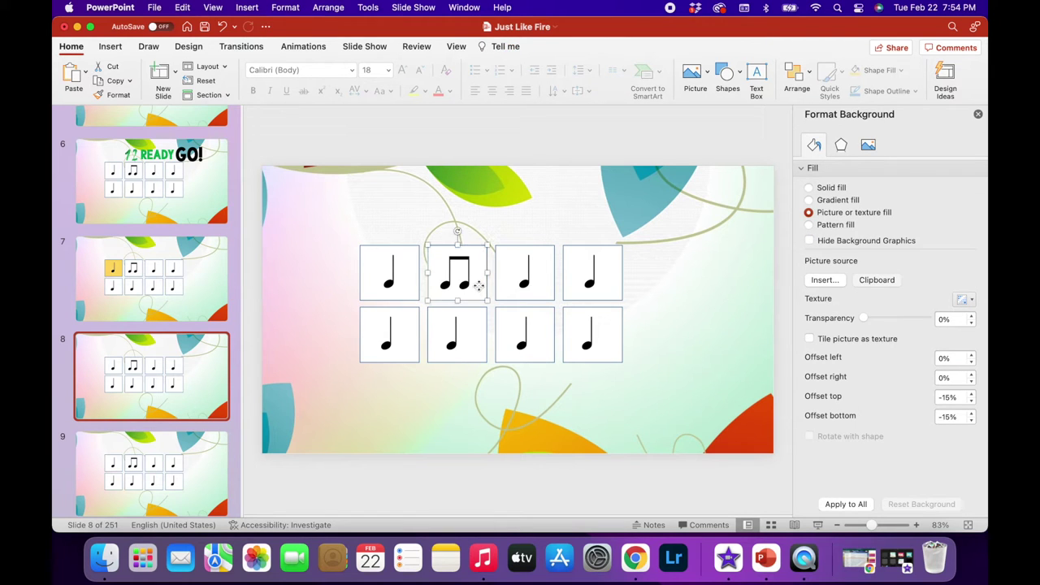
left_click(478, 285)
left_click(879, 71)
left_click(870, 72)
left_click(870, 71)
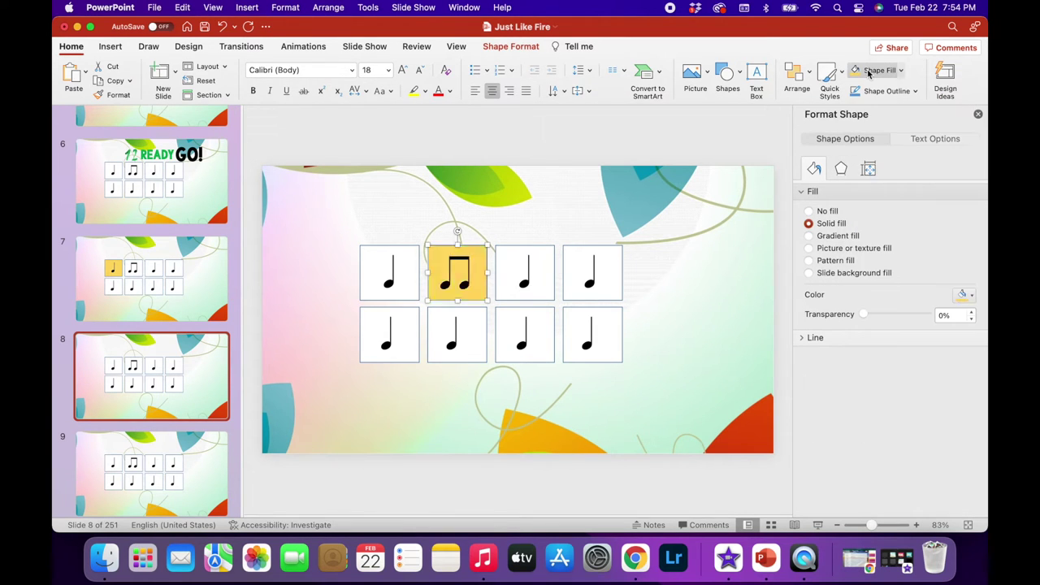
- Highlight the third box in the upper row of slide 9 with the gold fill
left_click(190, 479)
left_click(539, 278)
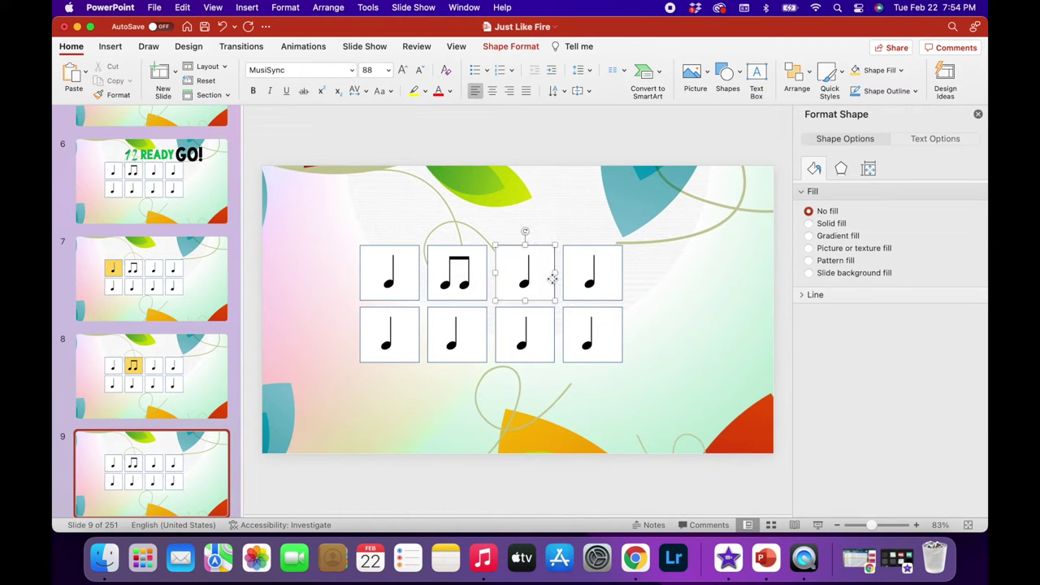
left_click(551, 278)
left_click(873, 71)
- Highlight the fourth box in the upper row of slide 10 with the gold fill
scroll(203, 498, "down", 2)
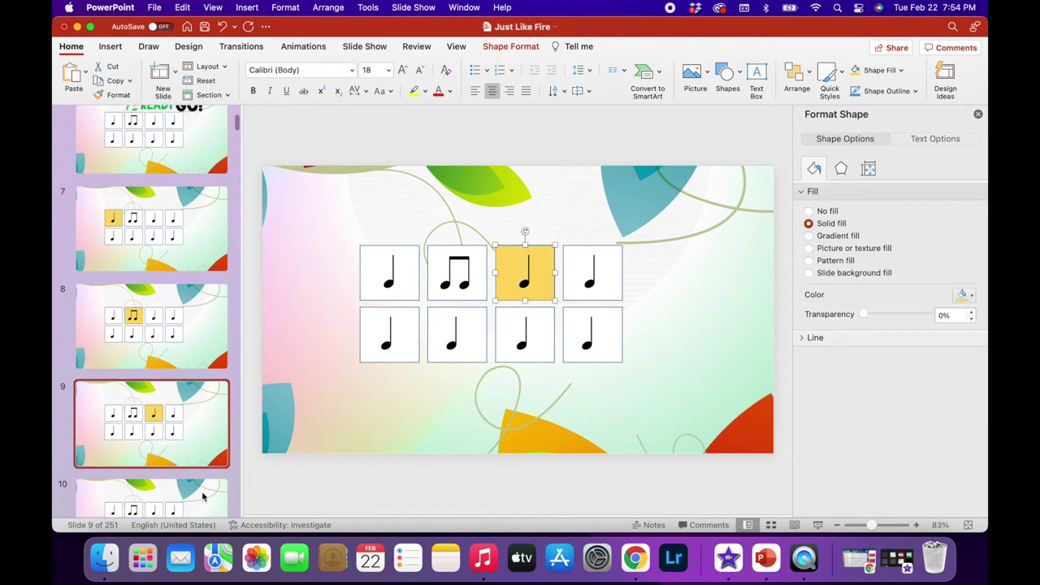
scroll(203, 497, "down", 1)
left_click(208, 478)
left_click(605, 264)
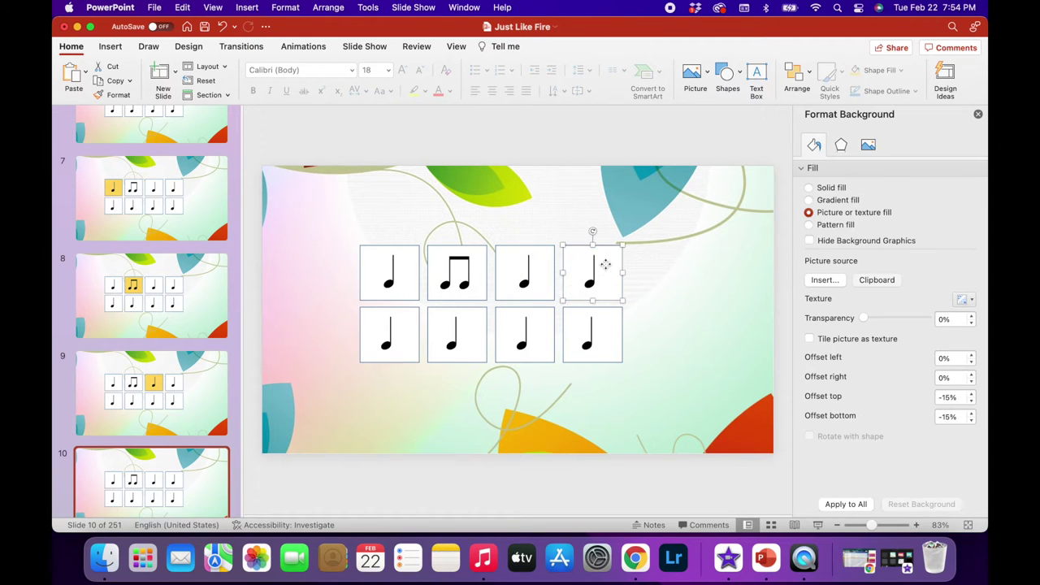
left_click(863, 70)
- Highlight the first box in the lower row of slide 11 with the gold fill
scroll(159, 478, "down", 1)
left_click(181, 485)
left_click(408, 349)
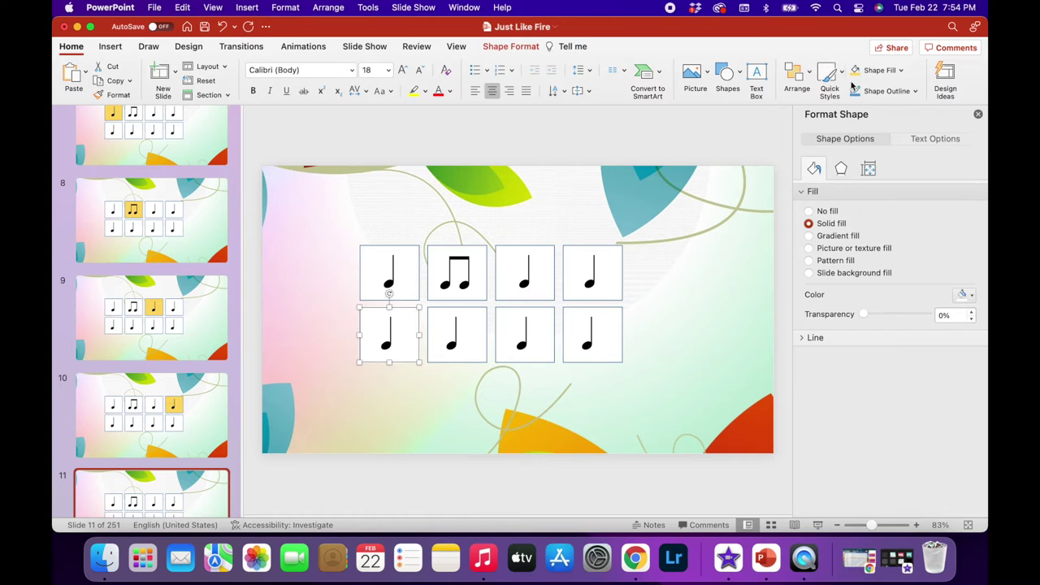
left_click(868, 71)
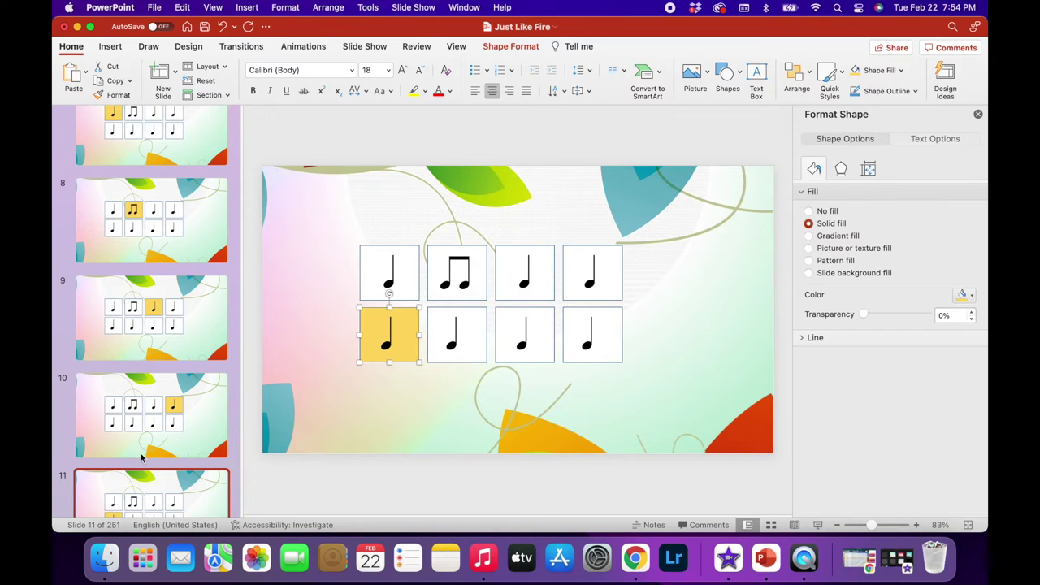
- Highlight the second box in the lower row of slide 13 with the gold fill
scroll(141, 458, "down", 2)
left_click(209, 507)
left_click(467, 345)
left_click(876, 71)
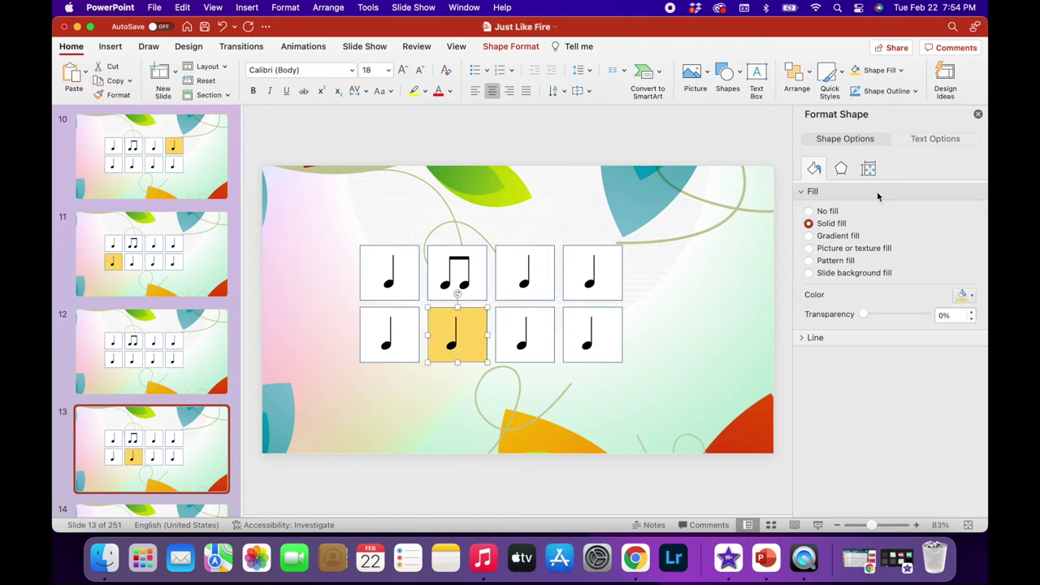
- Highlight the third box in the lower row of slide 14 with the gold fill
scroll(200, 437, "down", 2)
left_click(204, 483)
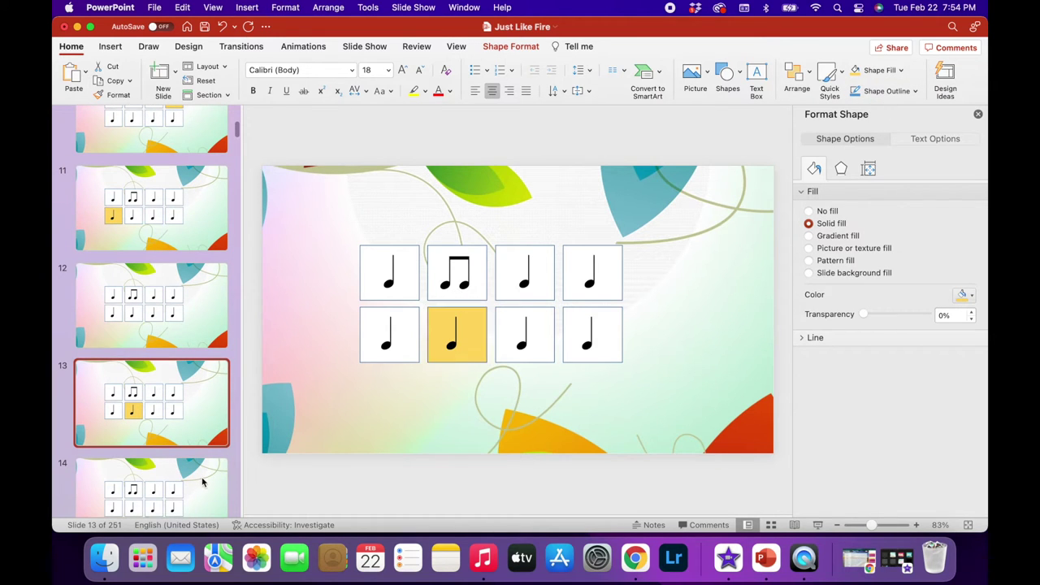
left_click(497, 345)
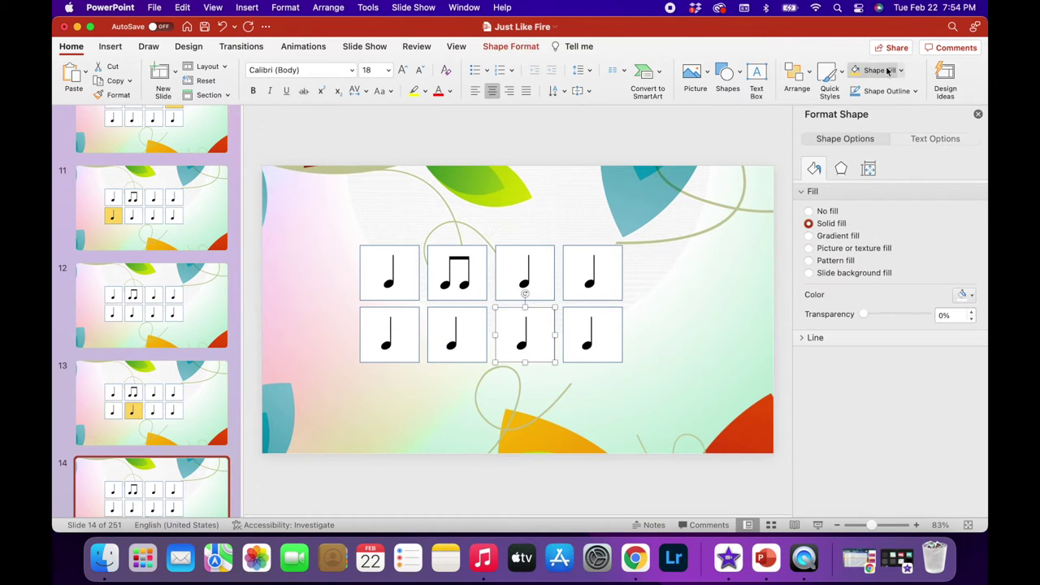
left_click(875, 71)
- Duplicate slide 14 to add another rhythm slide directly after it
scroll(187, 480, "down", 3)
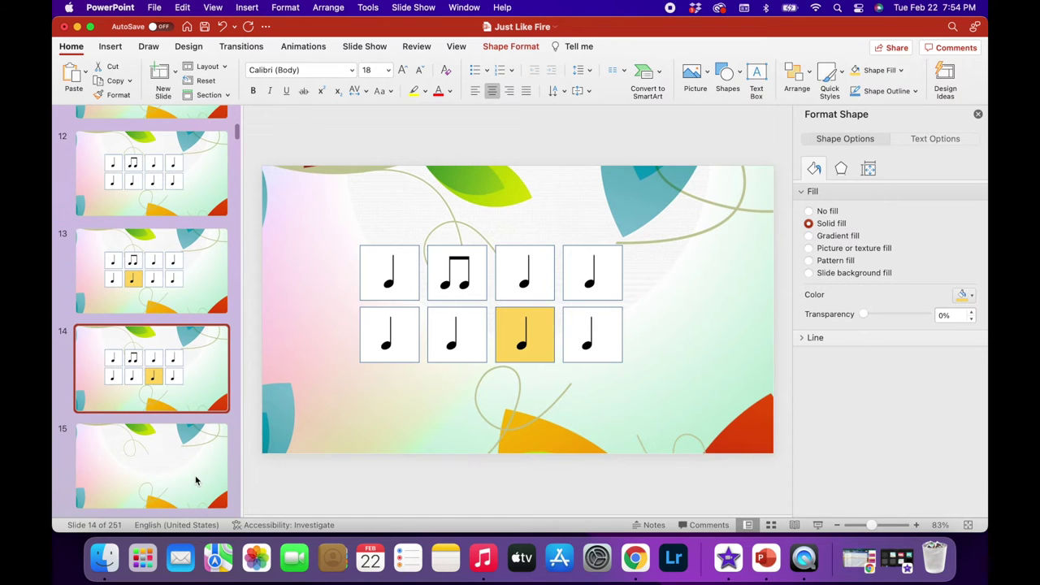
left_click(195, 481)
right_click(200, 403)
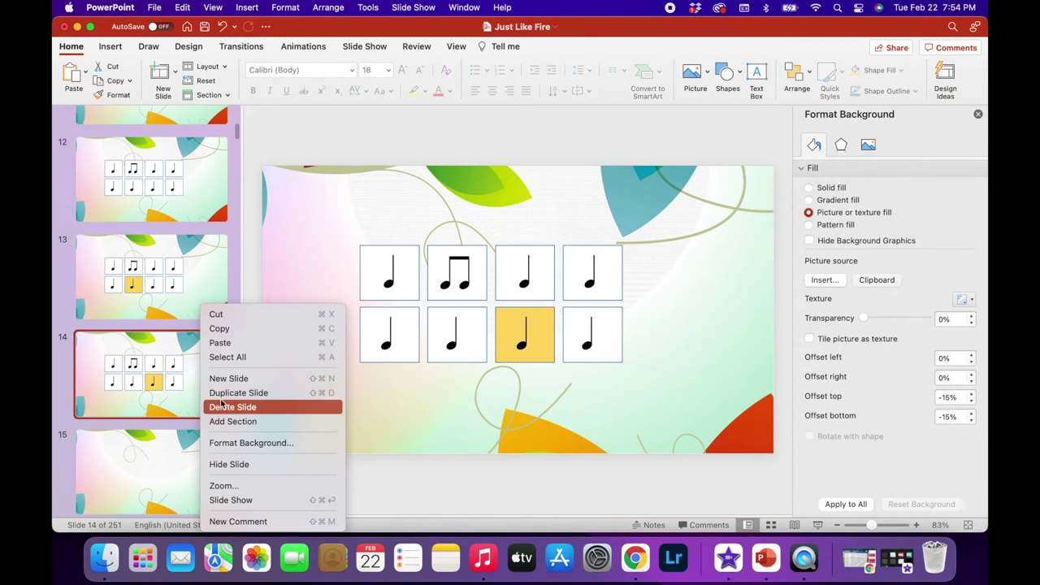
left_click(223, 393)
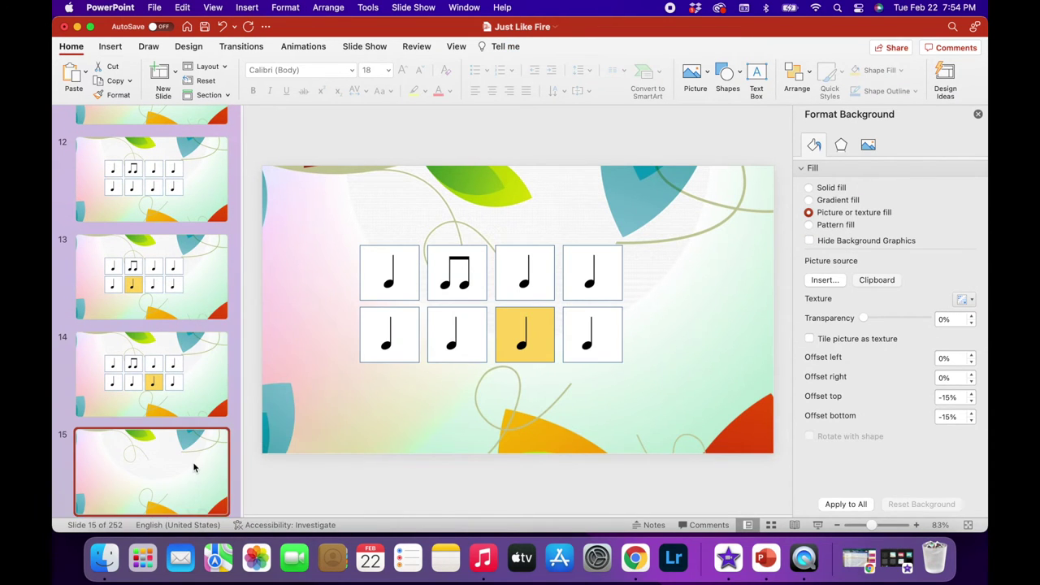
- On slide 15, set the third lower-row box's fill to white and fill the fourth lower-row box with light gold
left_click(544, 340)
left_click(894, 71)
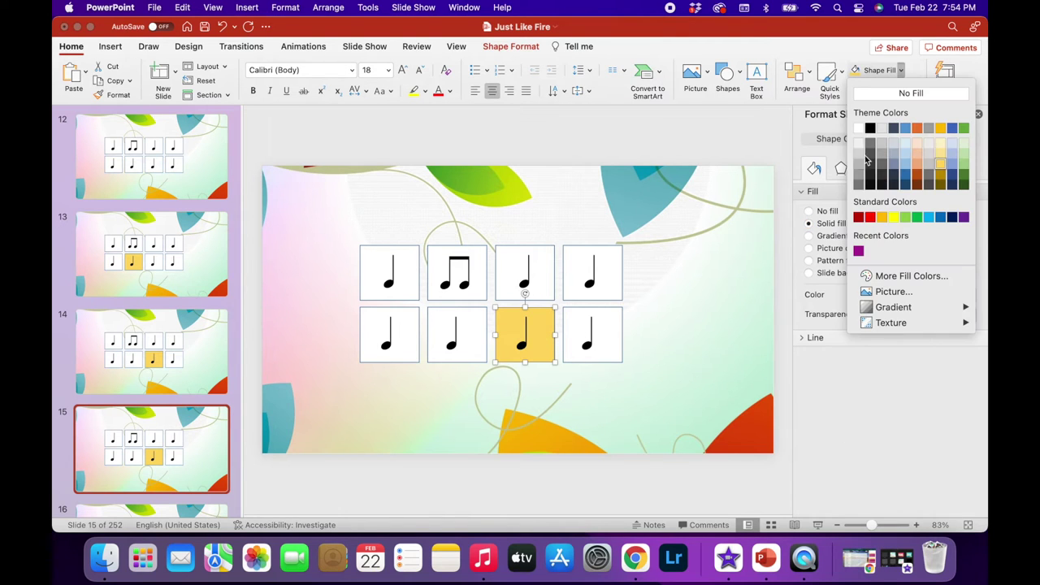
left_click(856, 134)
left_click(570, 358)
left_click(899, 75)
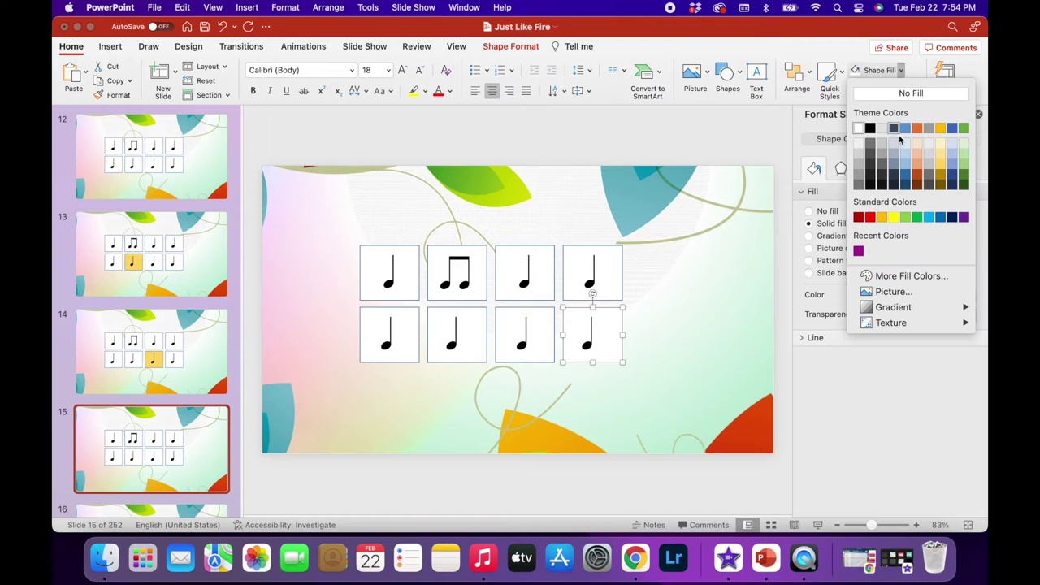
left_click(943, 168)
left_click(697, 348)
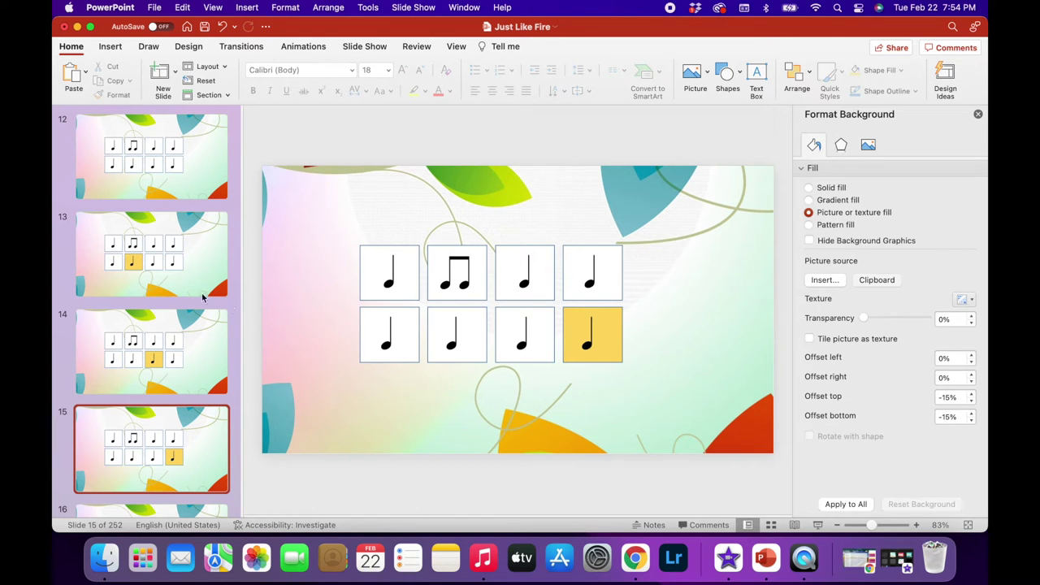
- Go to slide 13 and select the quarter-note text box inside the first upper-row box
left_click(132, 273)
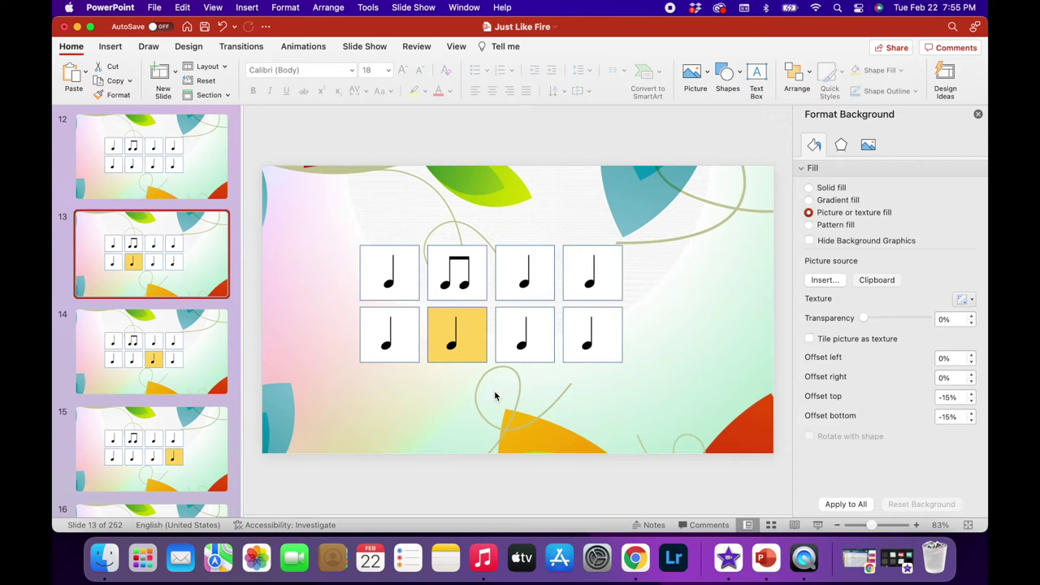
left_click(401, 284)
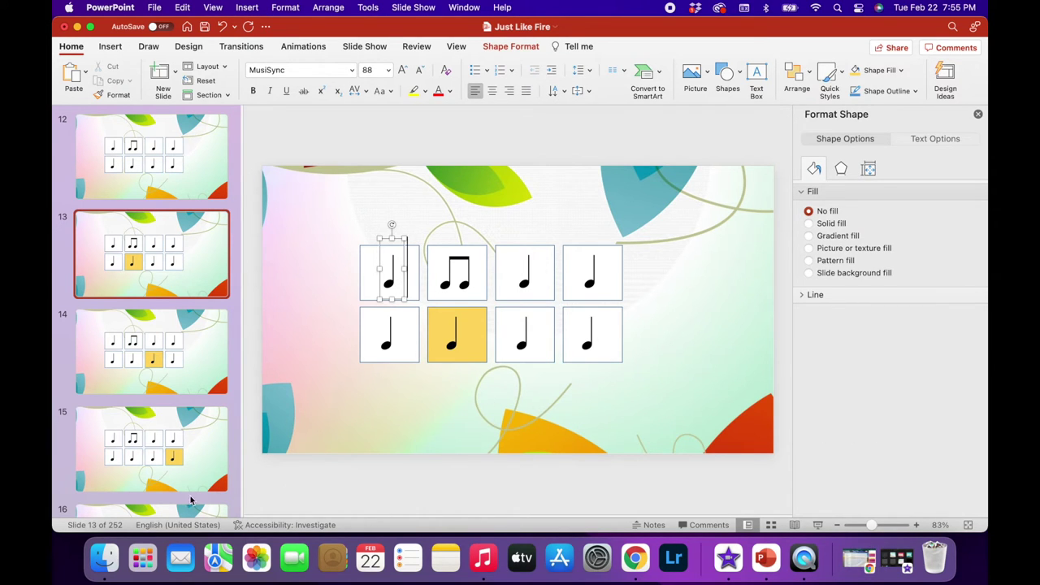
- Select the four upper-row boxes with their notes on slide 13 and start saving them as a picture
left_click(476, 446)
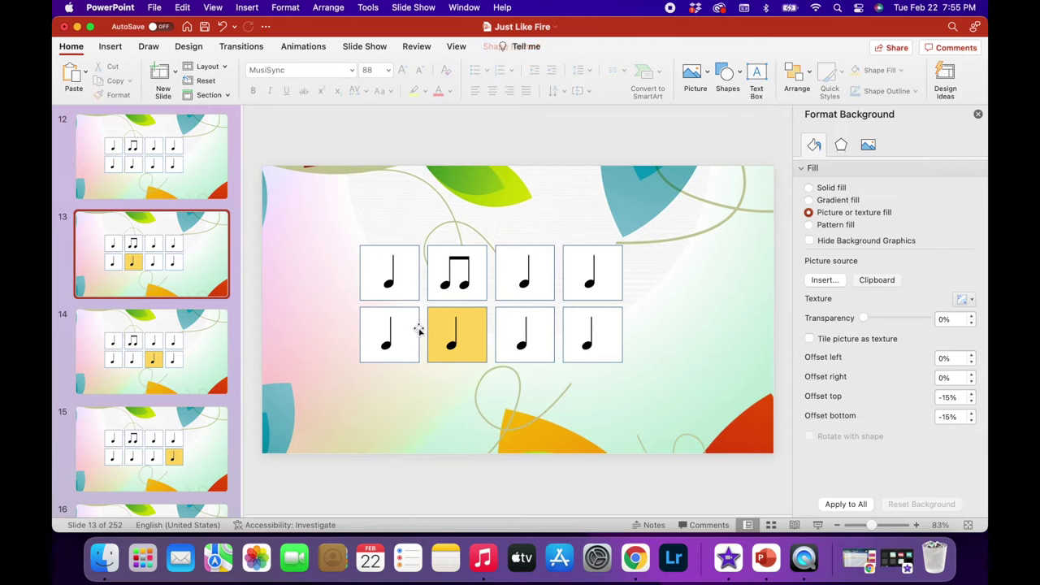
left_click(403, 278)
left_click(444, 285, "shift")
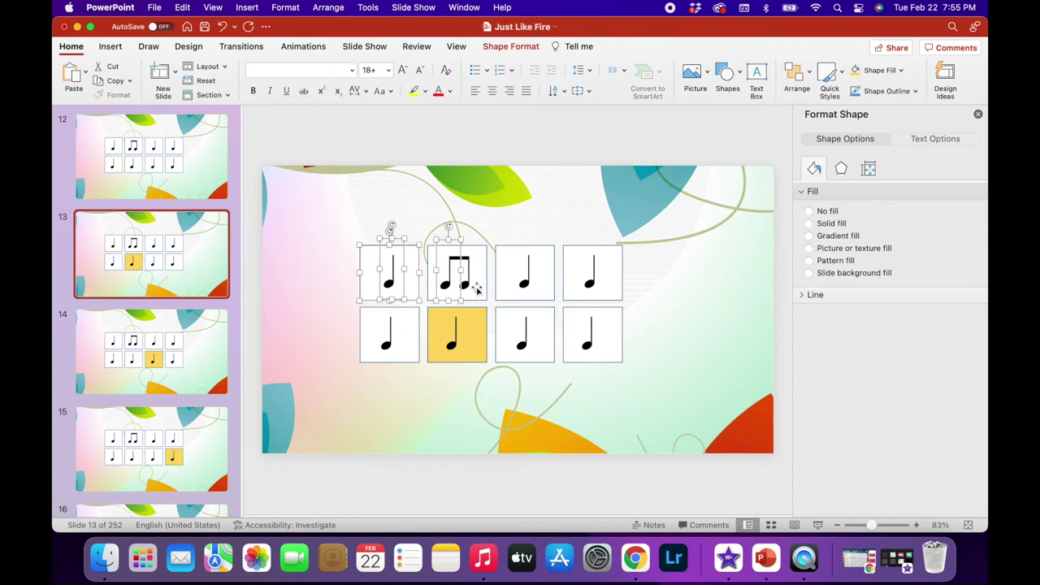
left_click(515, 274, "shift")
left_click(508, 289, "shift")
left_click(588, 278, "shift")
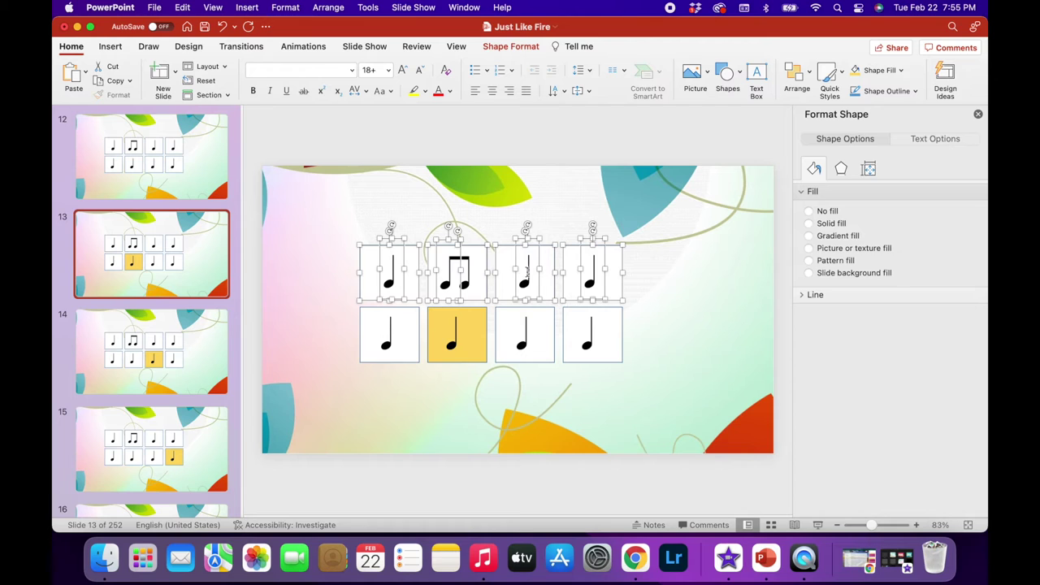
right_click(623, 288)
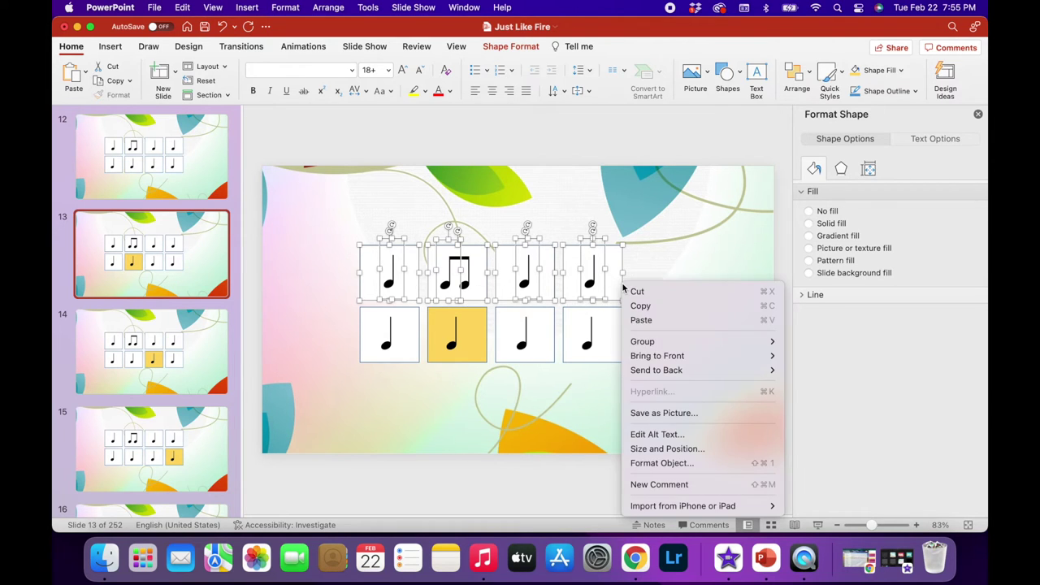
left_click(640, 413)
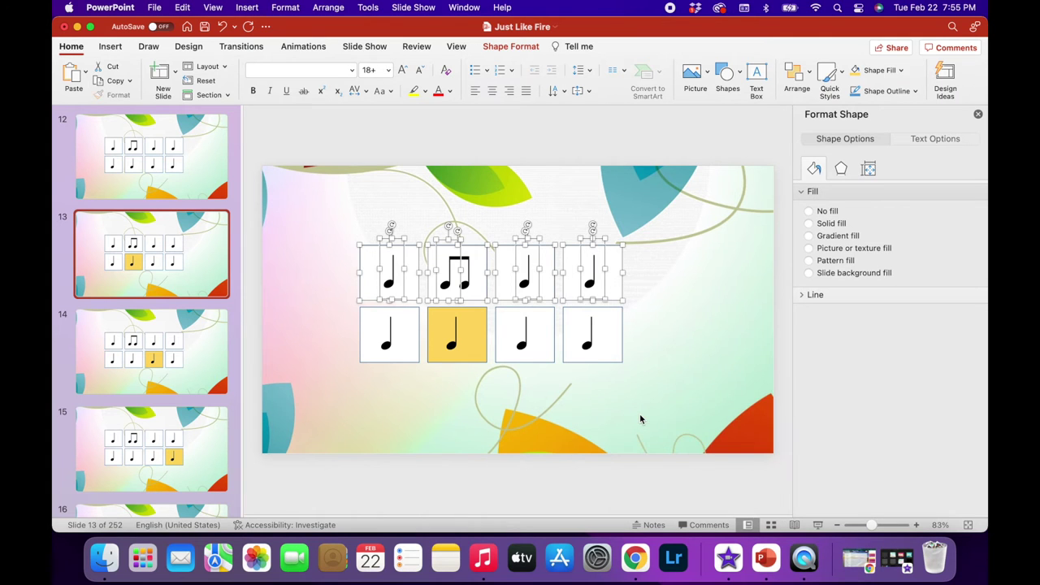
- Look through the rhythm pictures in the Desktop's drive-download folder, leaving without saving the selected boxes
left_click(272, 212)
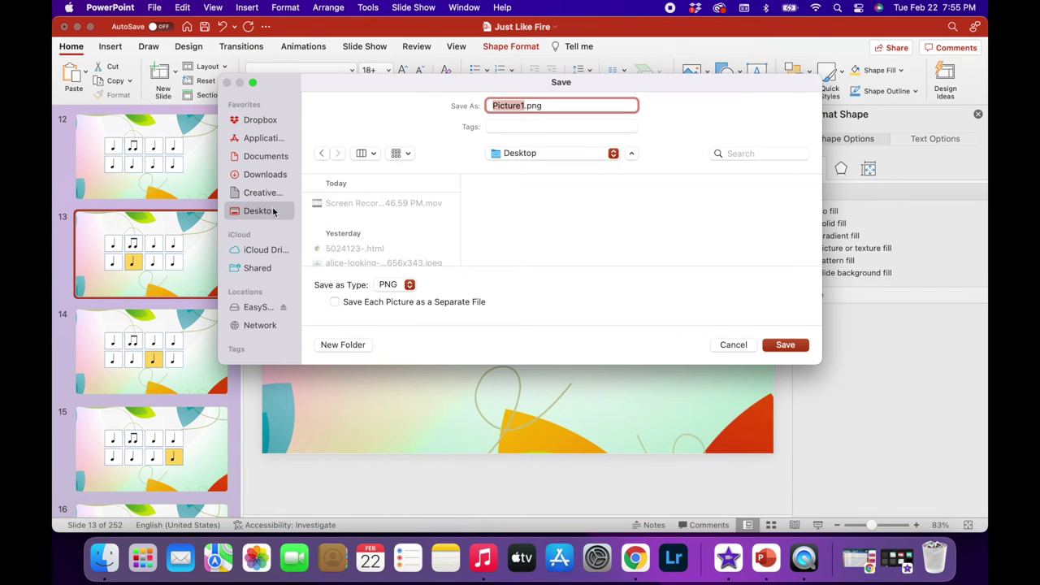
scroll(357, 233, "down", 5)
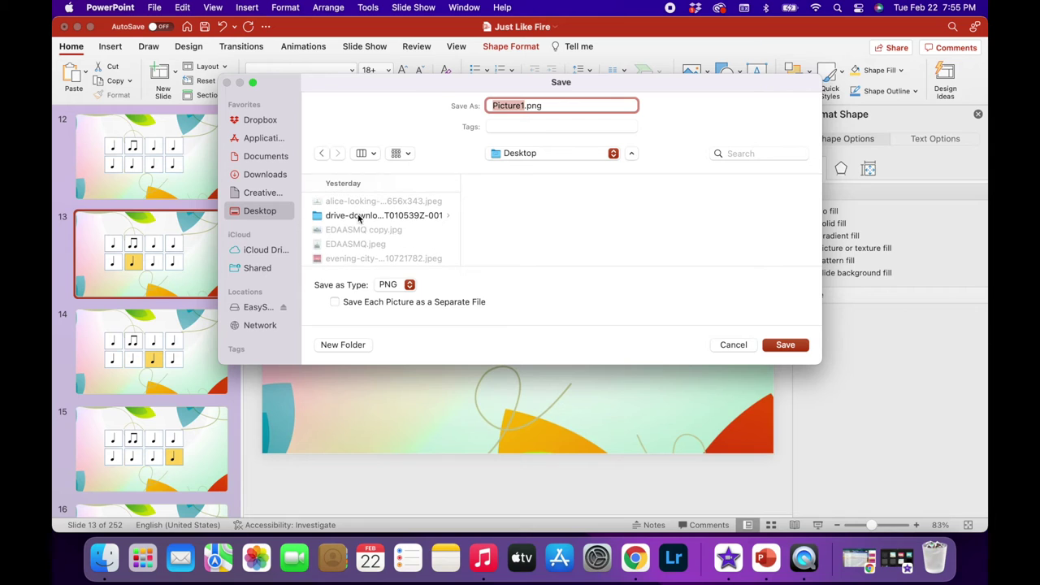
left_click(357, 215)
scroll(561, 232, "down", 3)
scroll(549, 256, "down", 3)
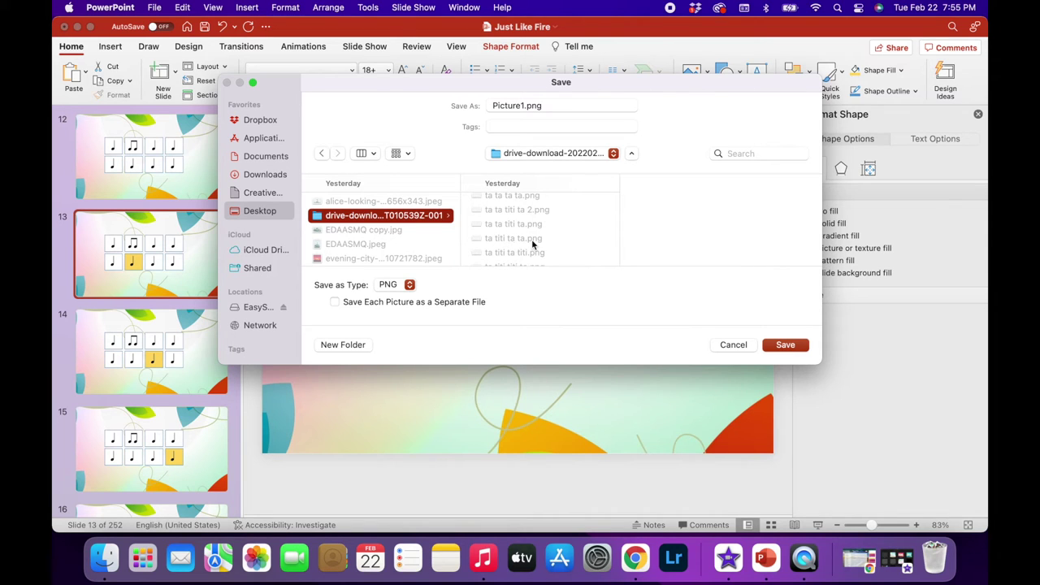
scroll(523, 255, "up", 5)
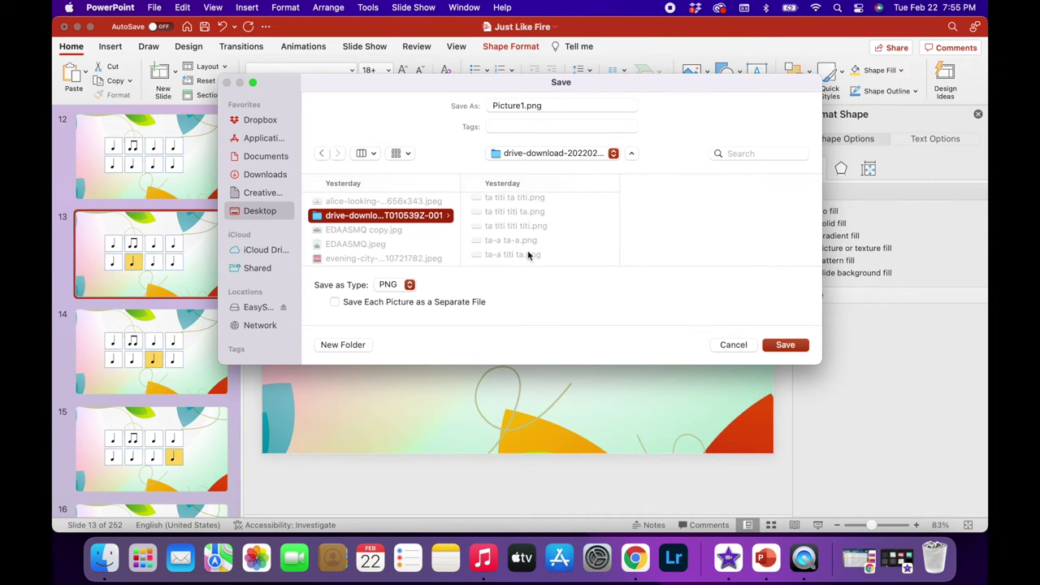
scroll(526, 257, "down", 5)
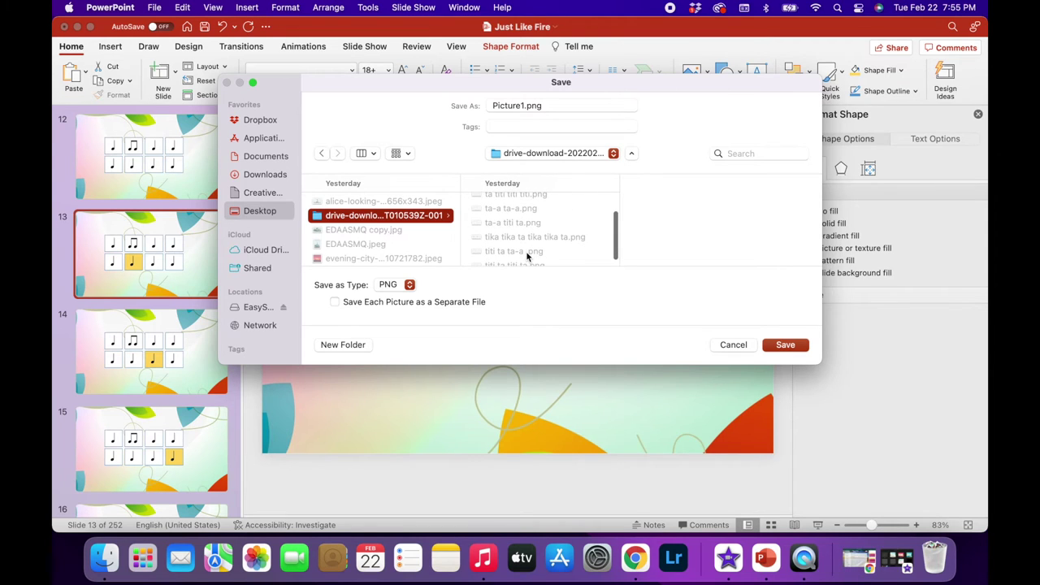
scroll(531, 255, "down", 2)
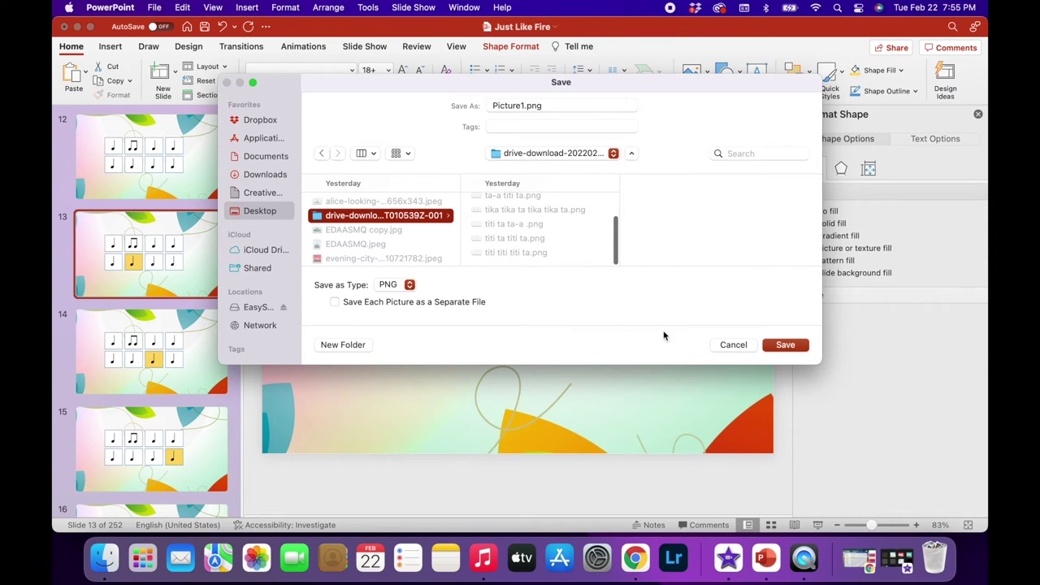
left_click(735, 347)
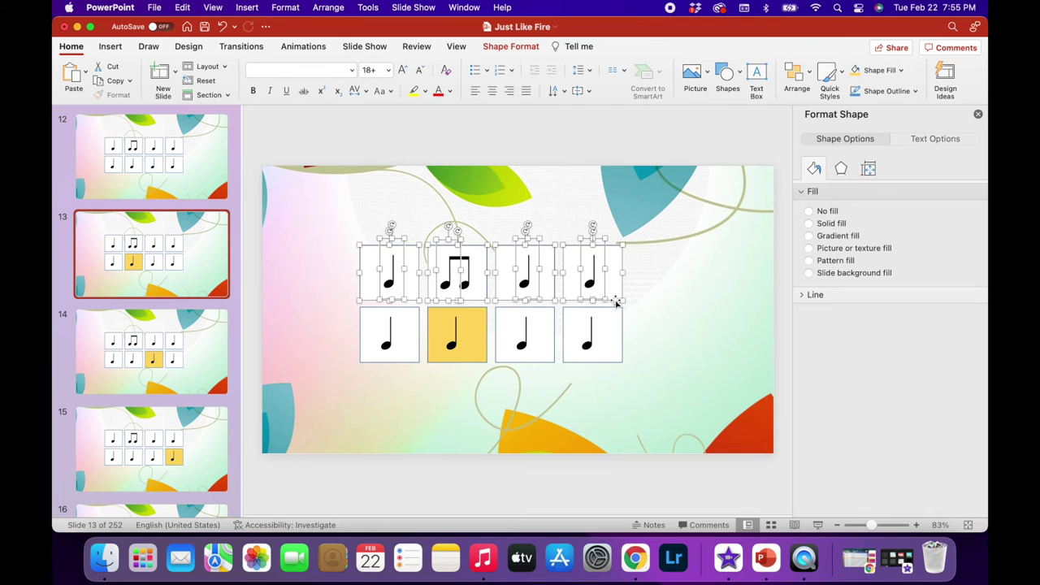
left_click(705, 340)
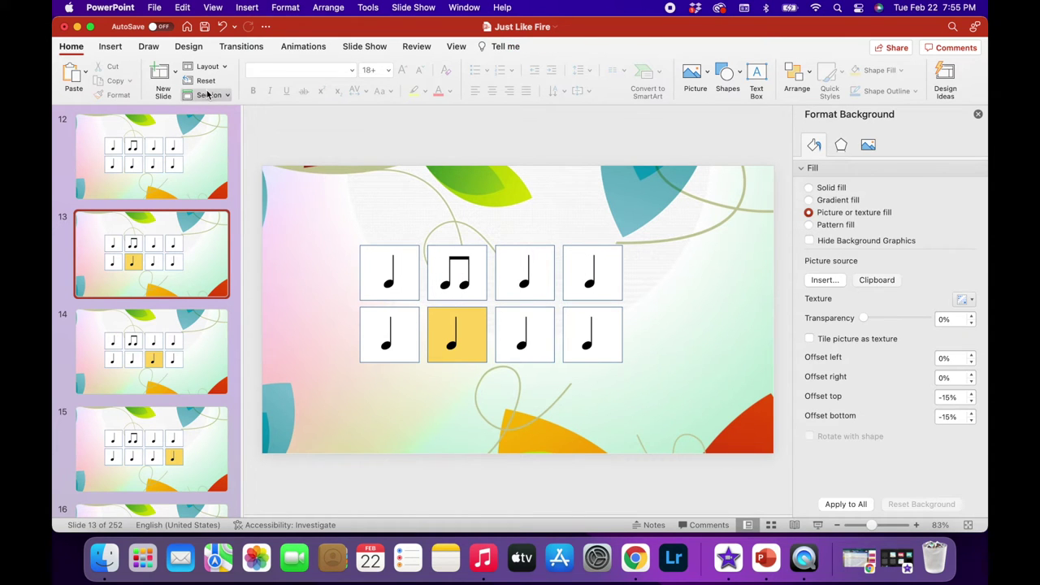
- Insert the saved rhythm picture "rest titi ta ta.png" from file onto slide 13
left_click(246, 7)
left_click(236, 8)
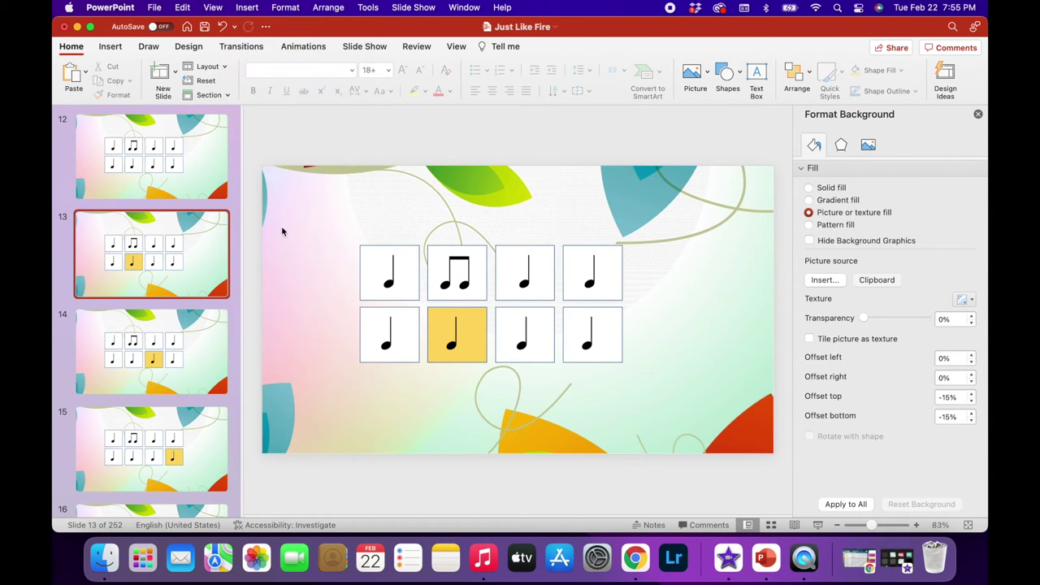
left_click(257, 11)
mouse_move(309, 262)
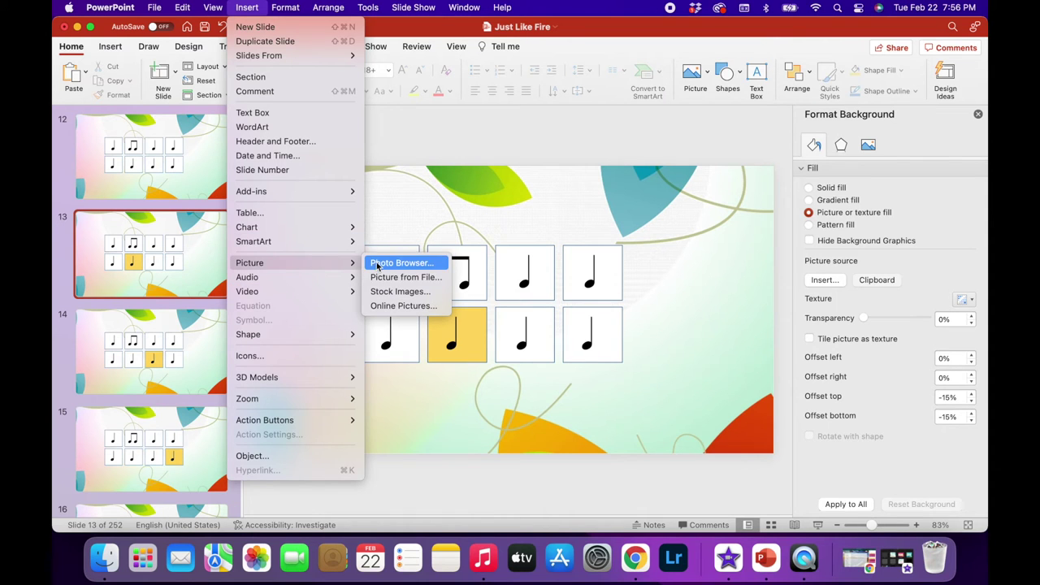
left_click(373, 277)
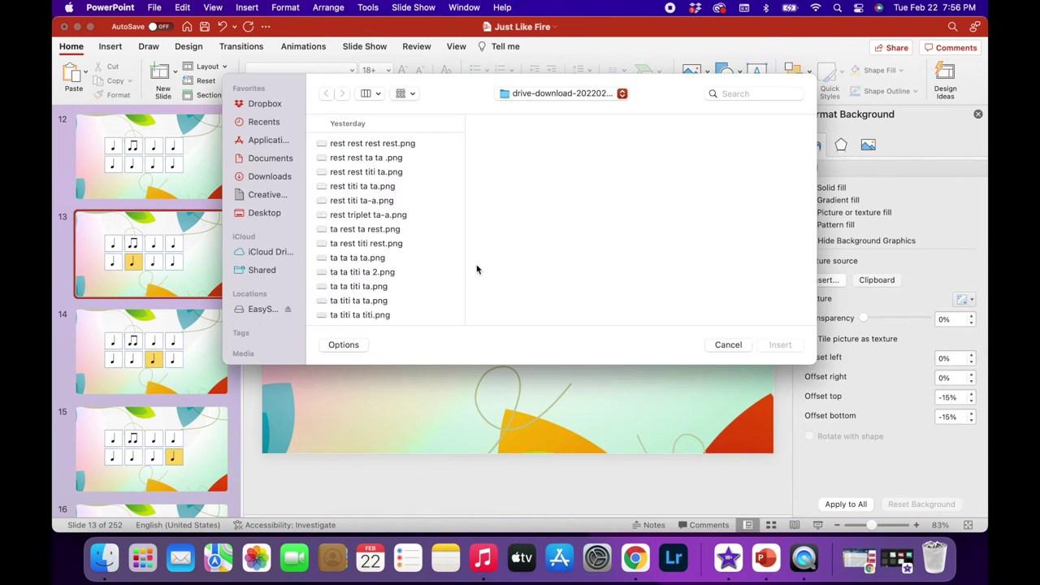
left_click(778, 345)
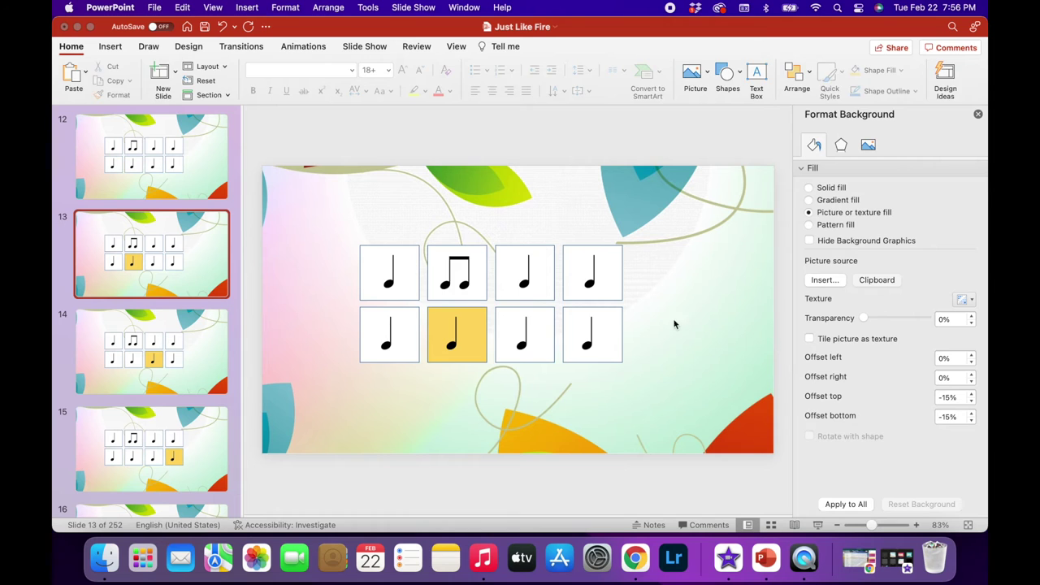
- Shrink the inserted rhythm picture and place it just below the right end of the lower row
left_click_drag(663, 239, 694, 353)
left_click(735, 394)
left_click_drag(656, 398, 664, 397)
mouse_move(696, 357)
left_mouse_down()
mouse_move(737, 338)
mouse_move(697, 374)
left_mouse_up()
left_click(704, 342)
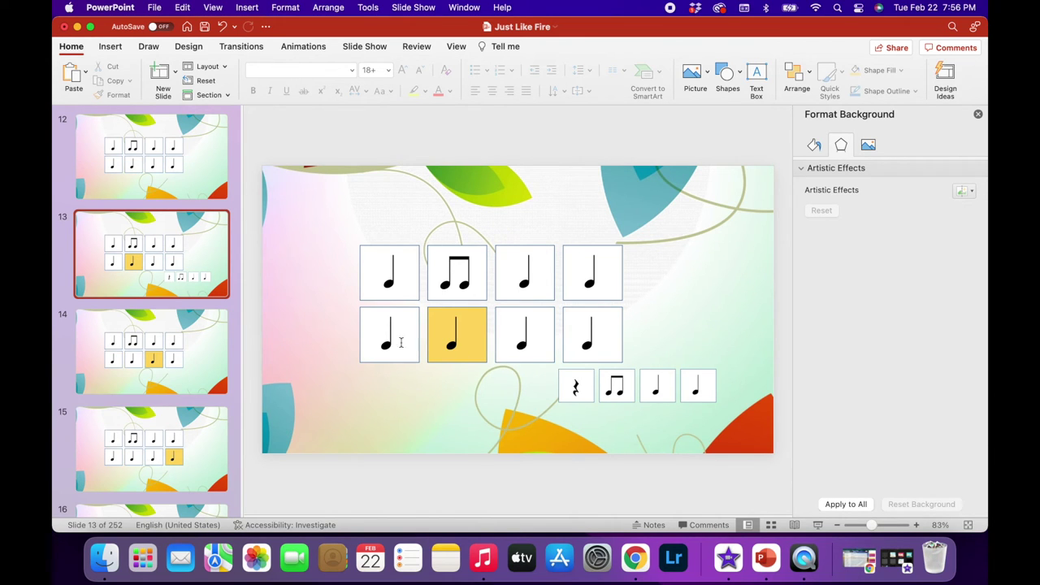
- Duplicate slide 15 and set the fourth lower-row box's fill to white on the new slide 16
scroll(231, 443, "down", 3)
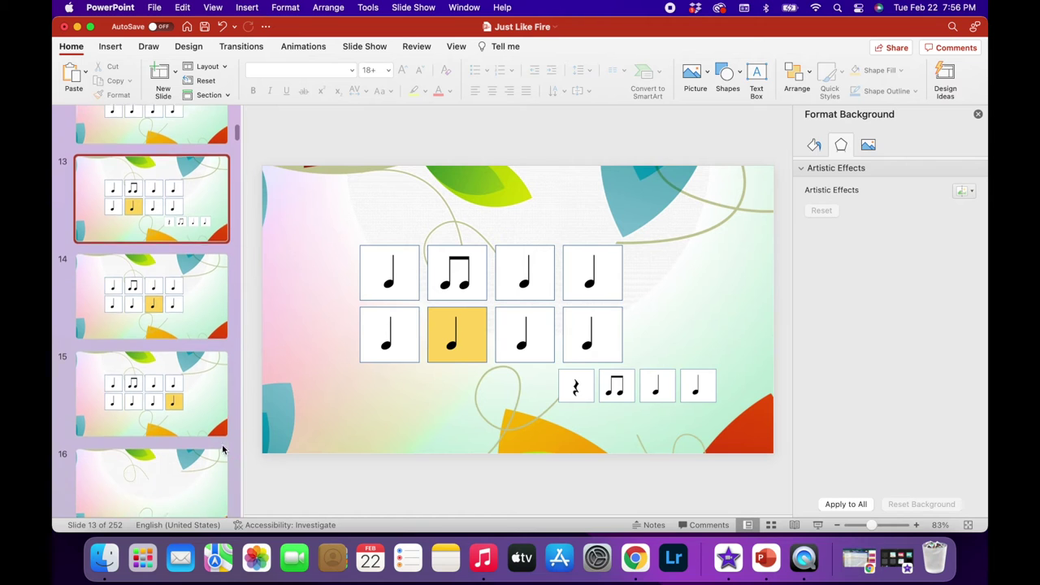
right_click(199, 395)
left_click(256, 398)
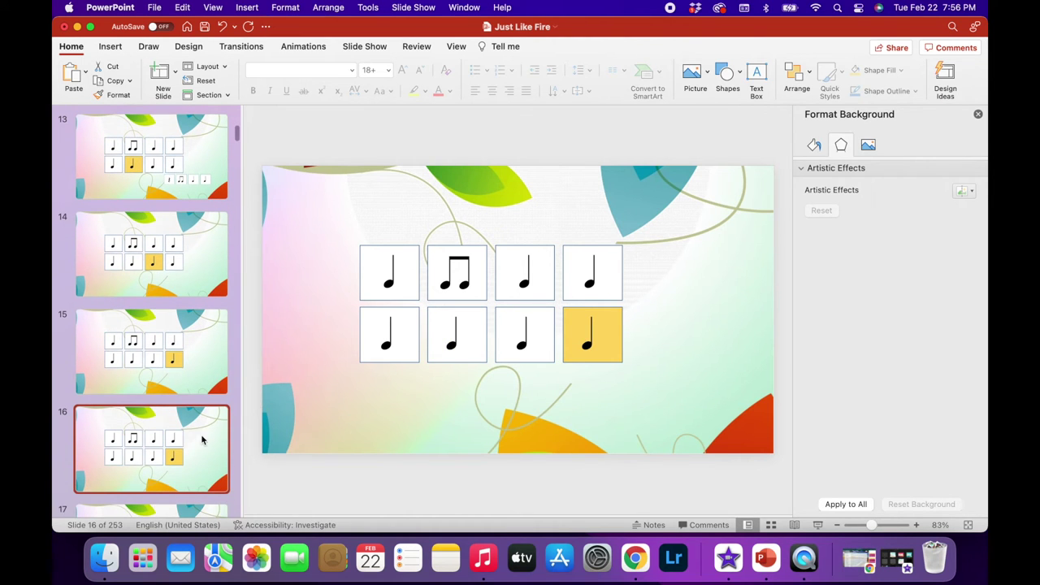
left_click(566, 348)
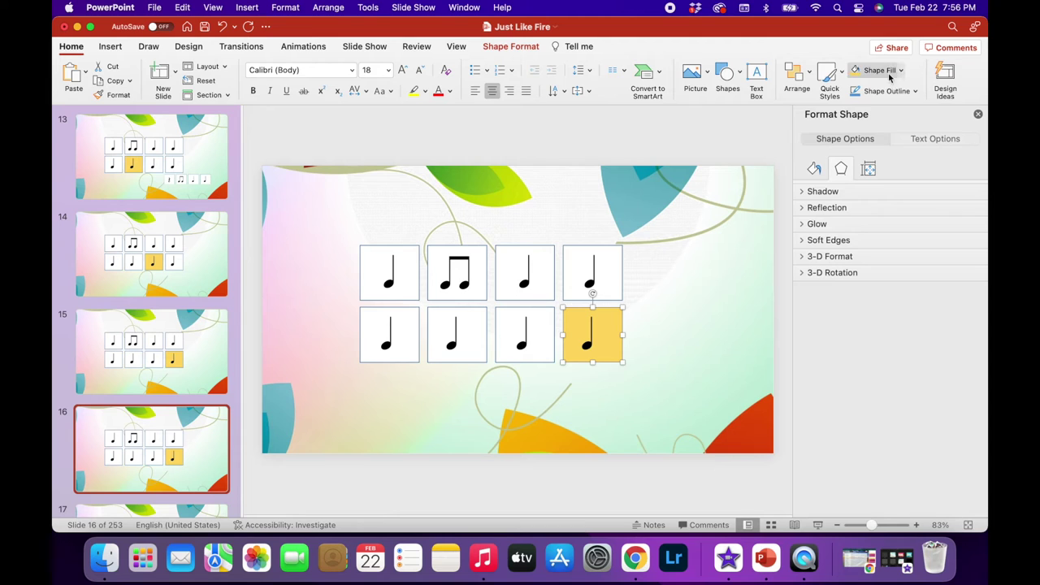
left_click(892, 71)
left_click(855, 134)
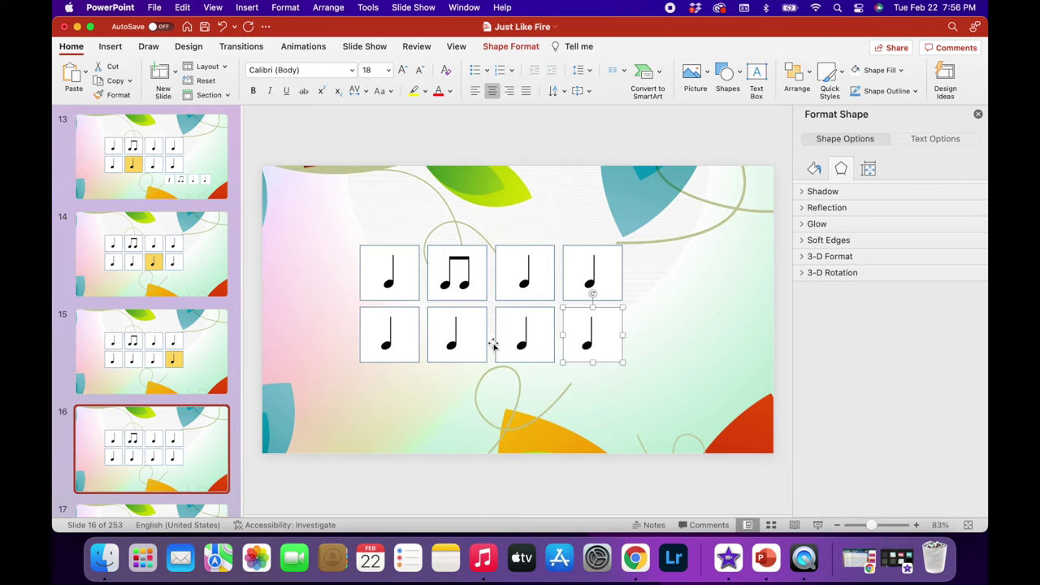
left_click(388, 276)
left_click(450, 275)
left_click(508, 273)
left_click(570, 273)
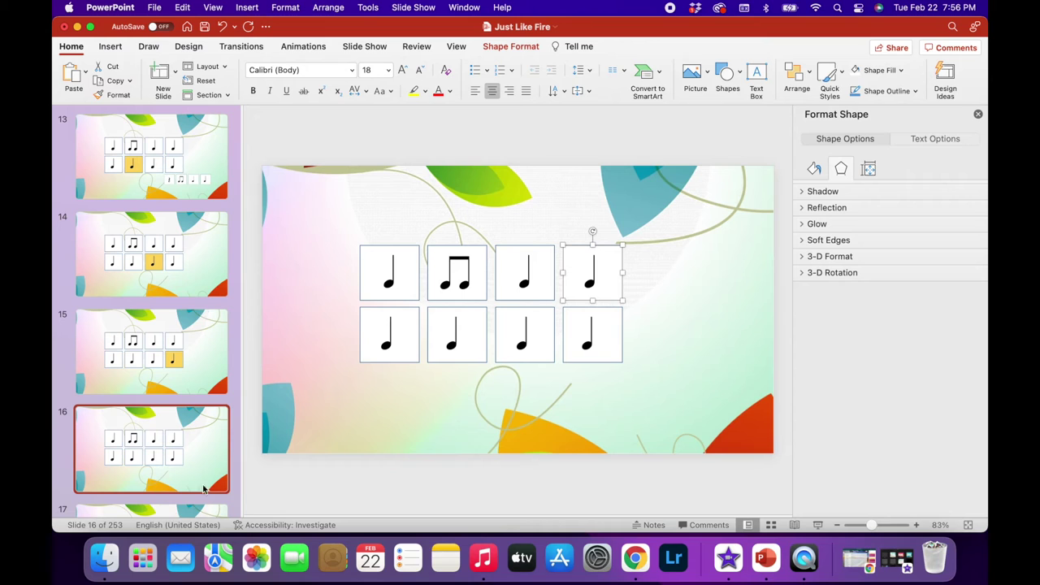
left_click(288, 484)
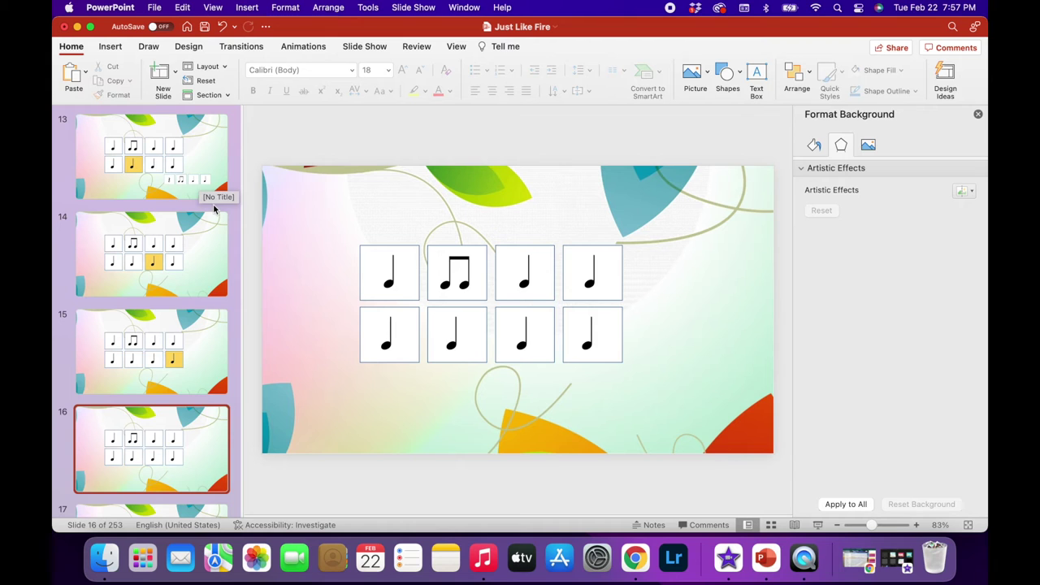
scroll(213, 300, "up", 15)
scroll(215, 311, "up", 8)
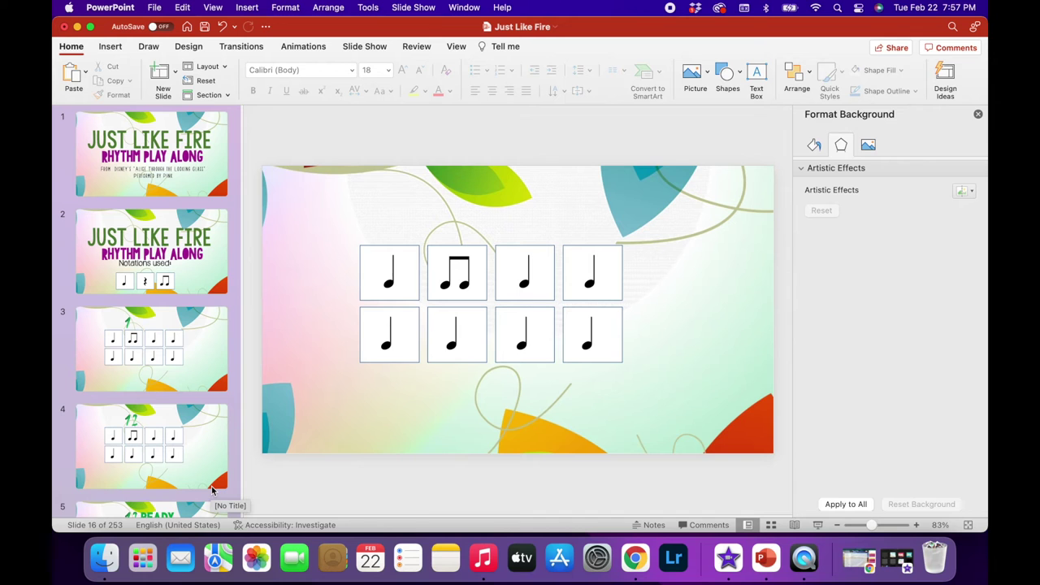
- Switch to iMovie, open the Tiki Room project with its timeline zoomed out, and show the project's media
left_click(727, 558)
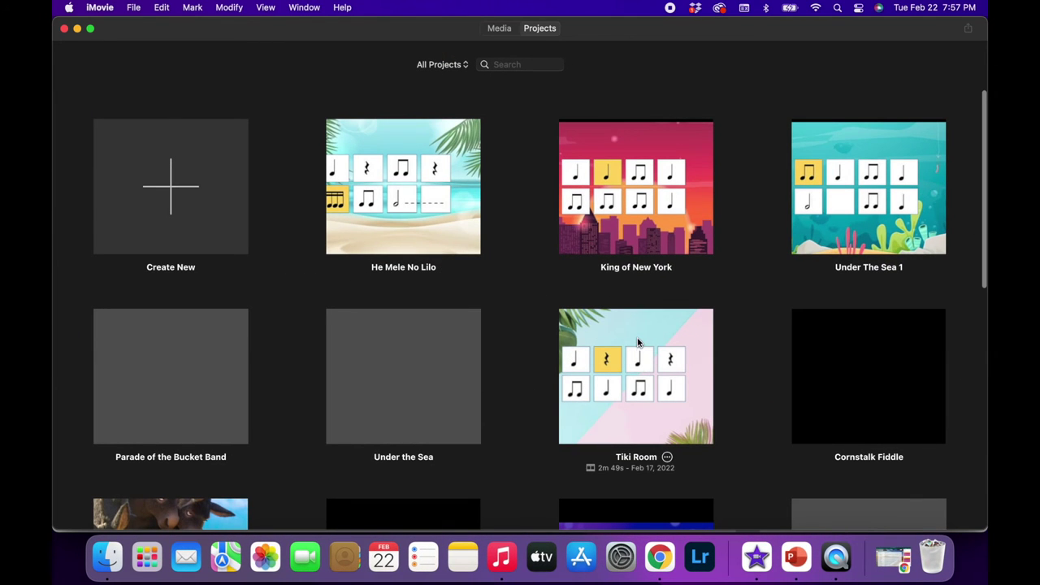
left_click(637, 339)
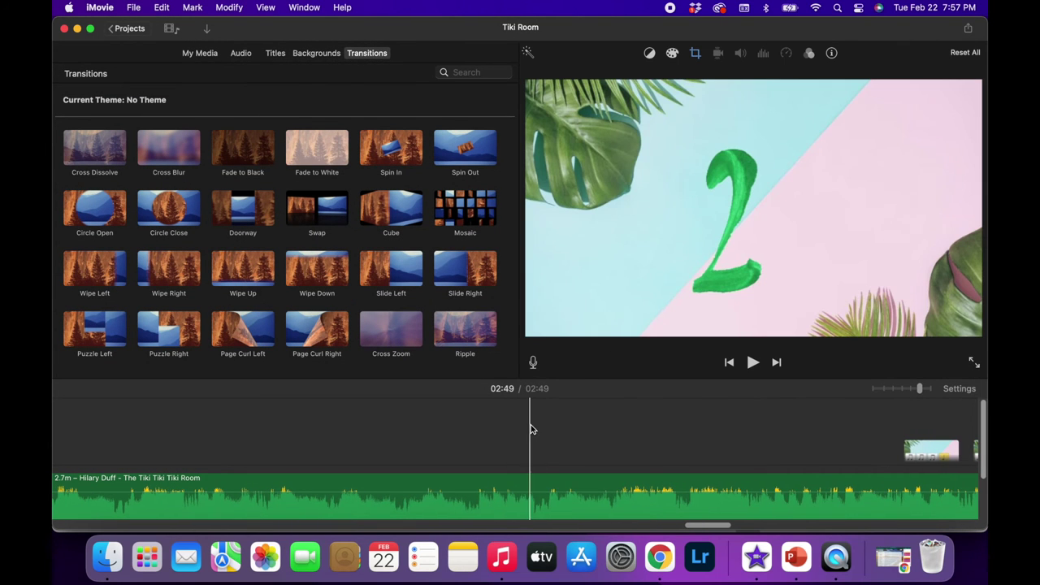
left_click(886, 391)
left_click_drag(914, 392, 872, 392)
left_click(204, 54)
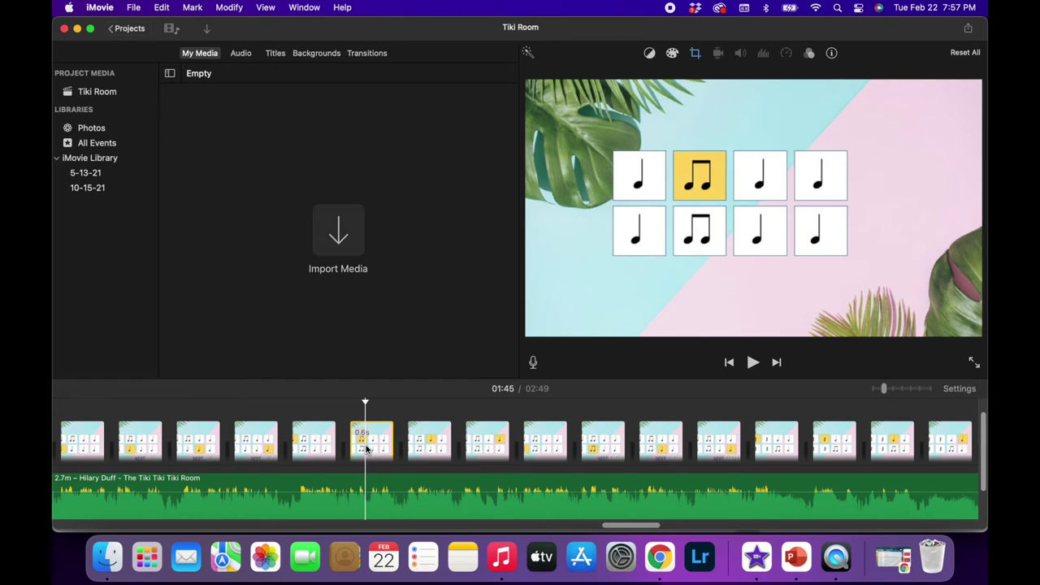
- Examine the sequence of rhythm slides and the music track along the Tiki Room timeline, including the opening count-in
left_click(472, 443)
left_click(533, 443)
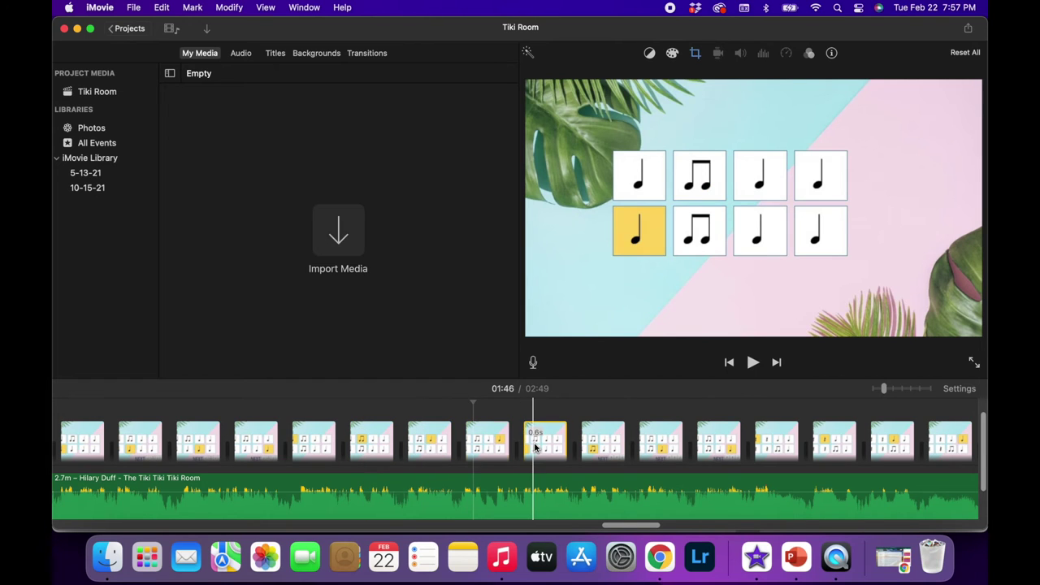
left_click(583, 445)
scroll(520, 447, "down", 1)
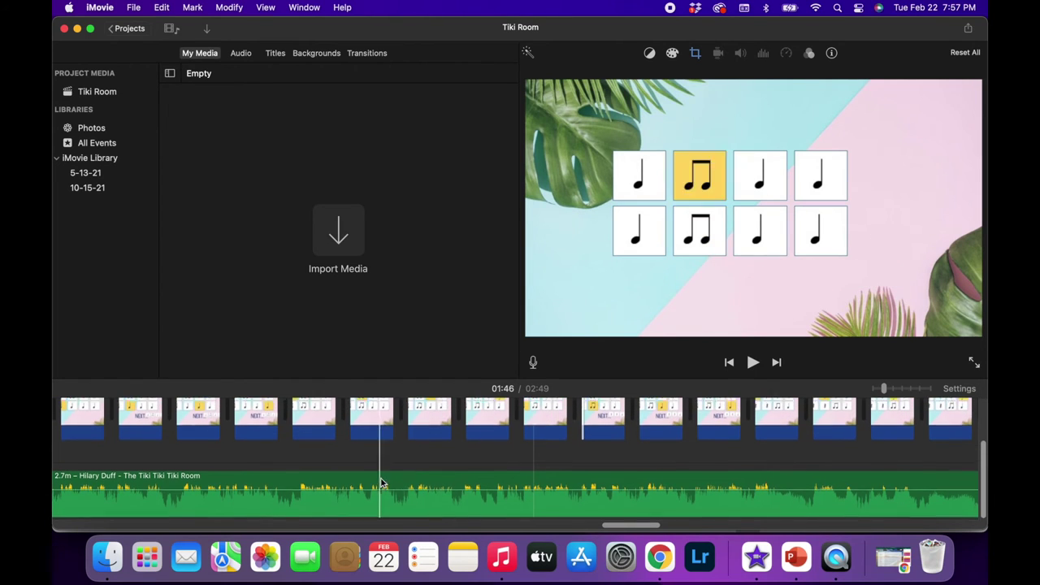
left_click_drag(604, 525, 52, 501)
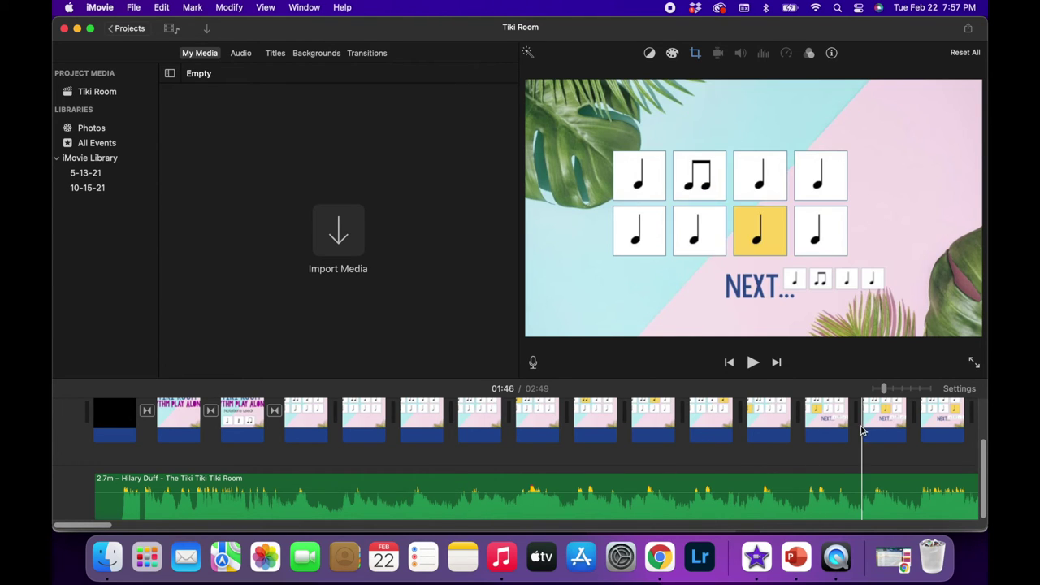
scroll(796, 431, "right", 3)
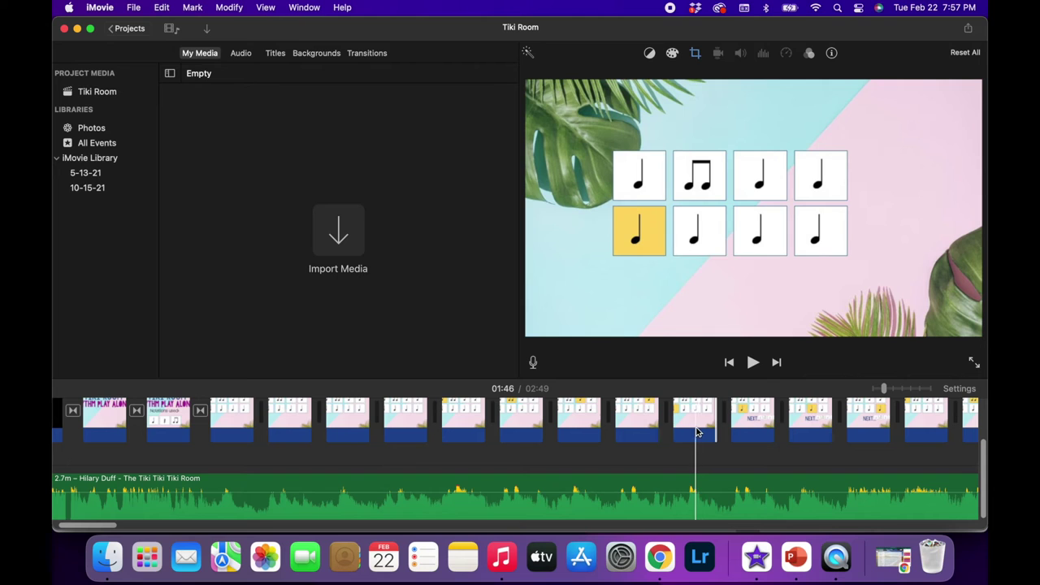
left_click(695, 431)
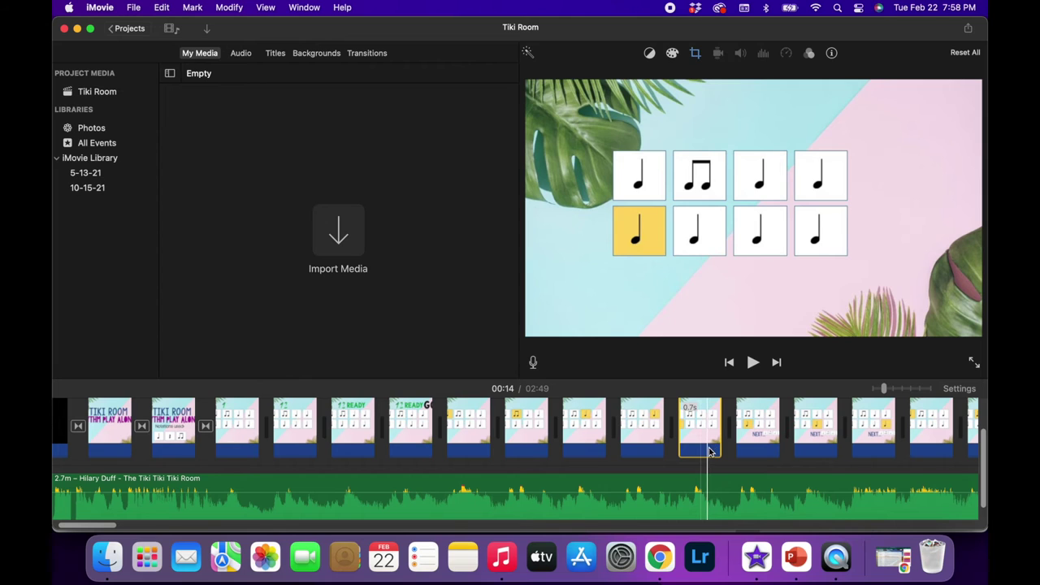
scroll(644, 443, "right", 10)
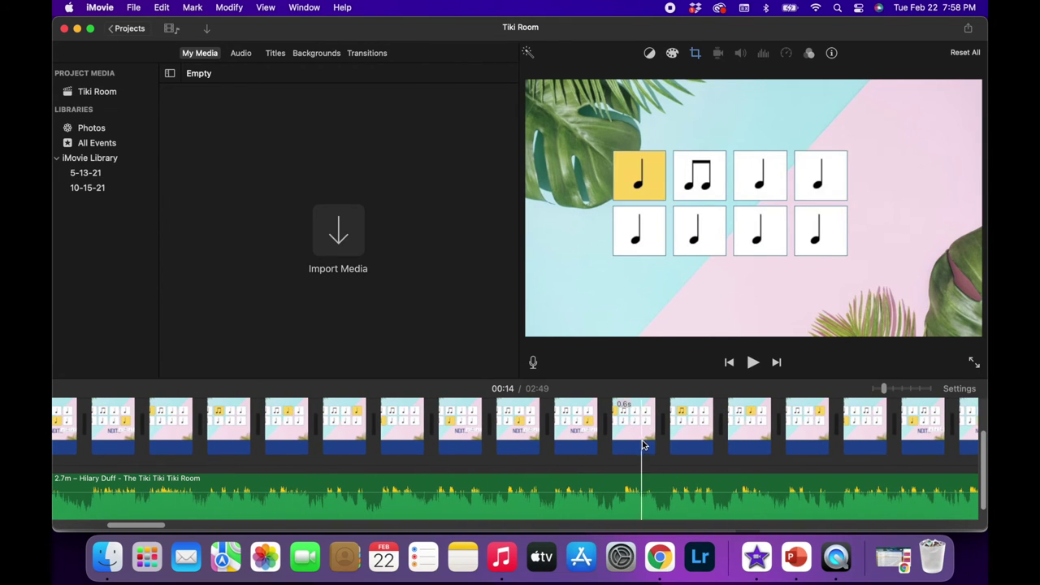